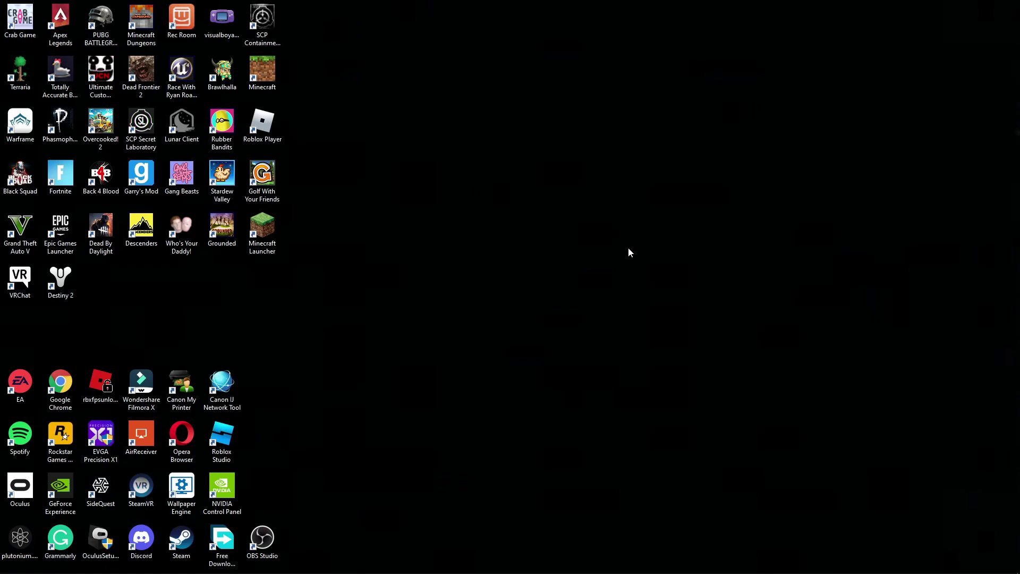
Switch to the Oculus Developer Dashboard in the Opera browser and start creating a new organization.
{"action": "mouse_move", "coordinate": [453, 564]}
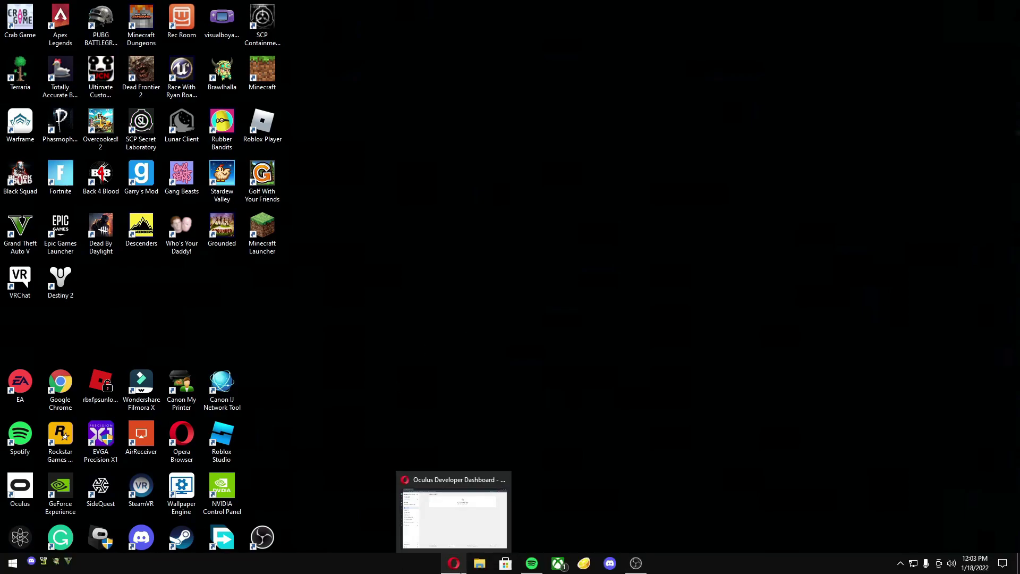
{"action": "left_click", "coordinate": [453, 510]}
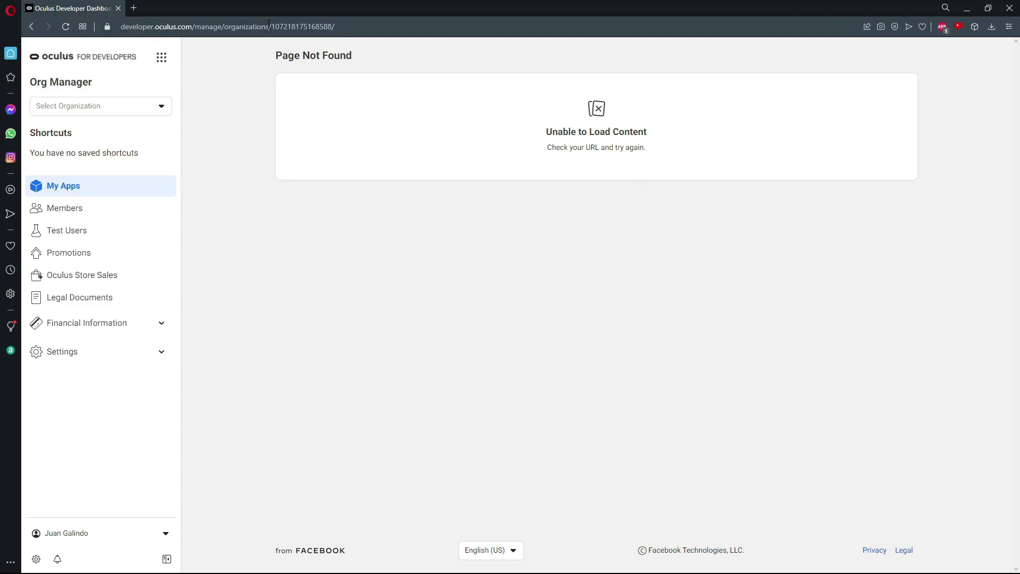
{"action": "left_click", "coordinate": [343, 24]}
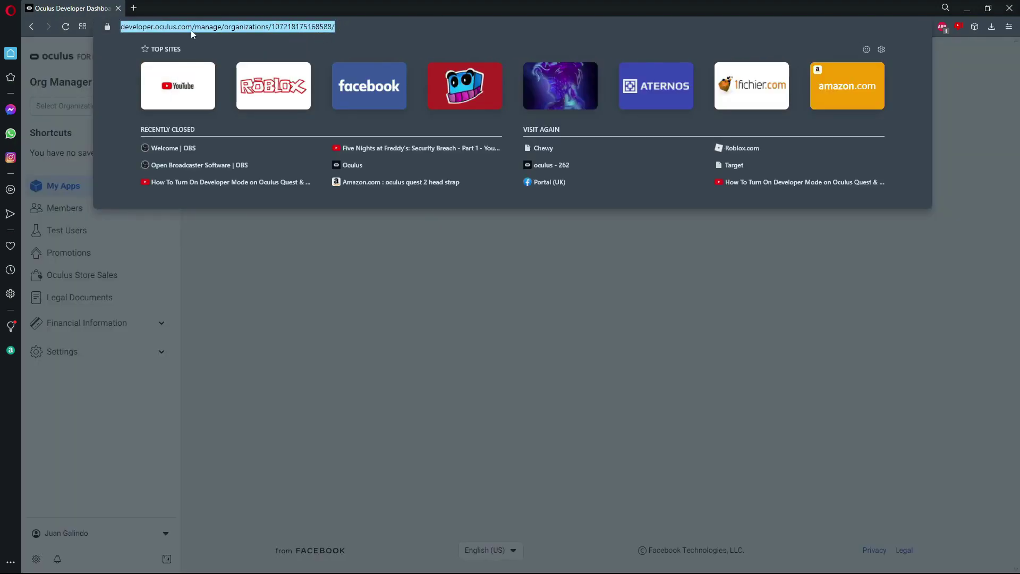
{"action": "key", "text": "Escape"}
{"action": "left_click", "coordinate": [128, 108]}
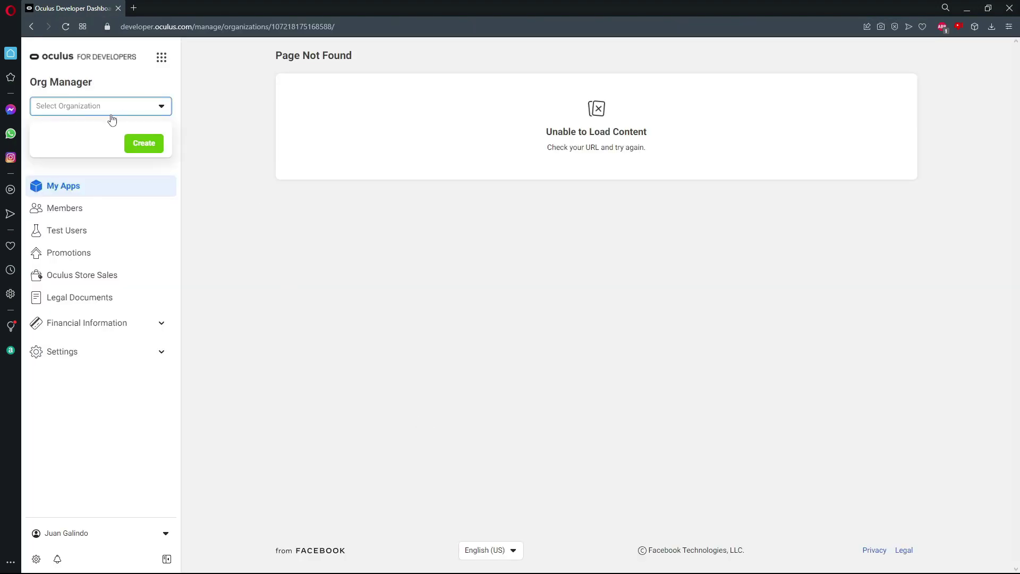
{"action": "left_click", "coordinate": [143, 143]}
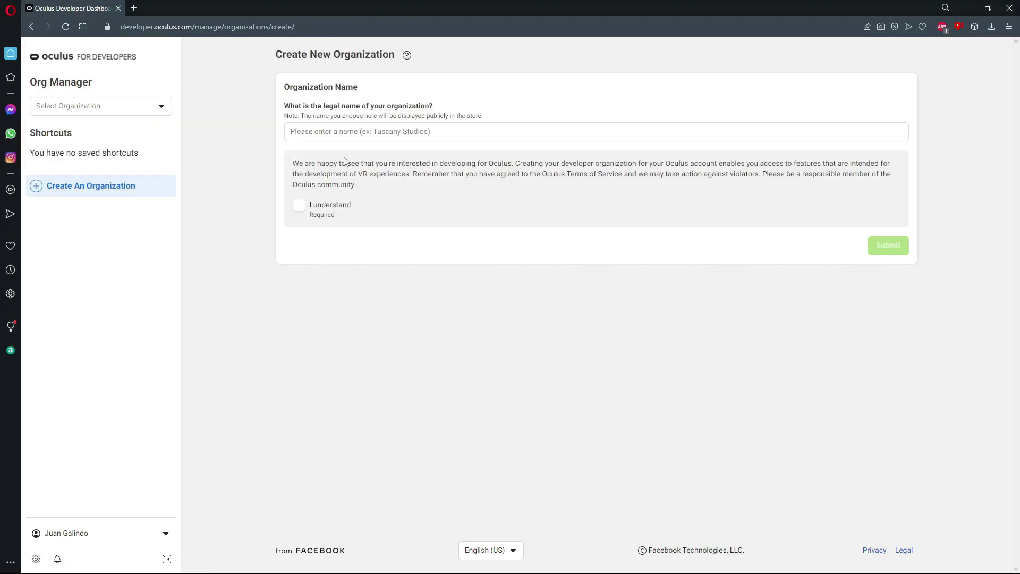
Name the organization Double ii Studios, acknowledge the developer terms notice and submit the form.
{"action": "left_click", "coordinate": [358, 134]}
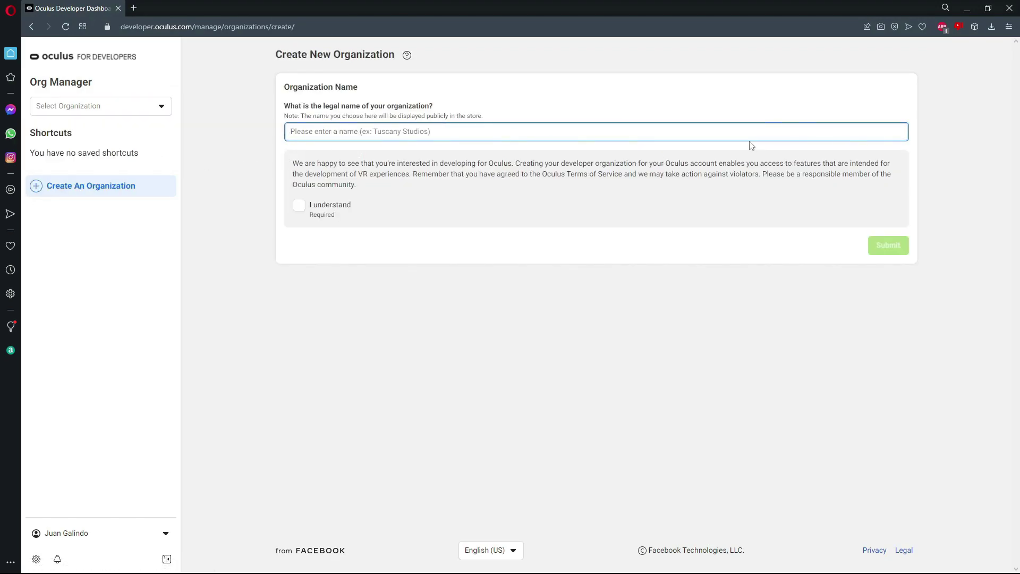
{"action": "type", "text": "D"}
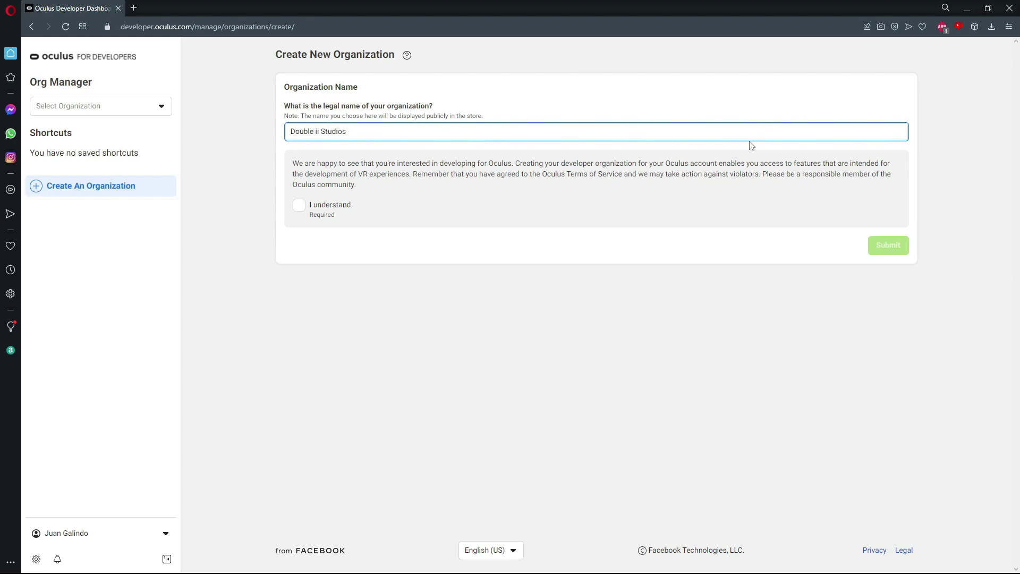
{"action": "type", "text": "ouble ii Studios"}
{"action": "left_click", "coordinate": [298, 205]}
{"action": "left_click", "coordinate": [889, 247]}
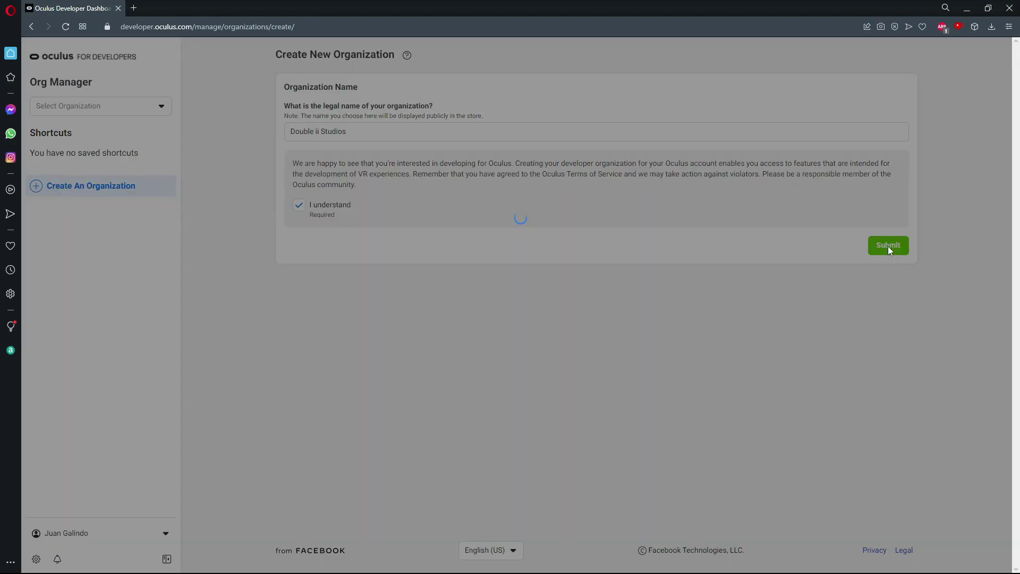
Go through the Developer Non-Disclosure Agreement to its end, agree to it and submit it.
{"action": "scroll", "coordinate": [588, 255], "scroll_direction": "down", "scroll_amount": 10}
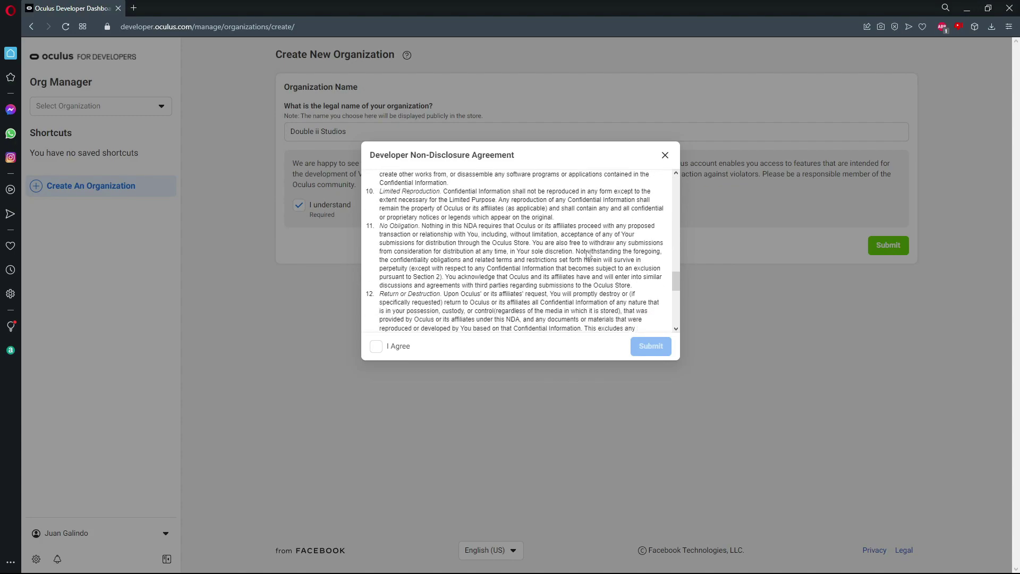
{"action": "scroll", "coordinate": [588, 255], "scroll_direction": "down", "scroll_amount": 10}
{"action": "left_click", "coordinate": [376, 346]}
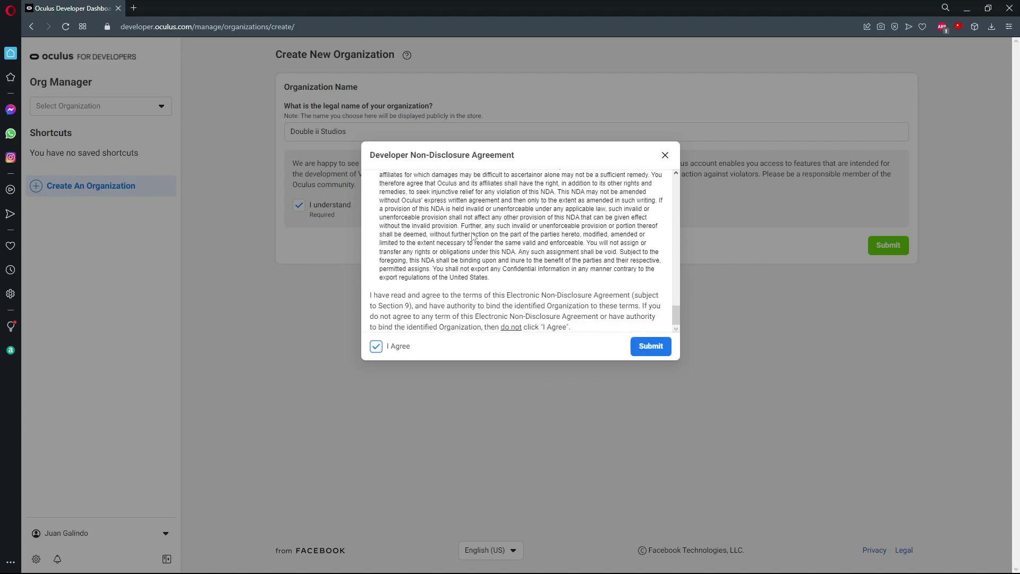
{"action": "left_click", "coordinate": [651, 347]}
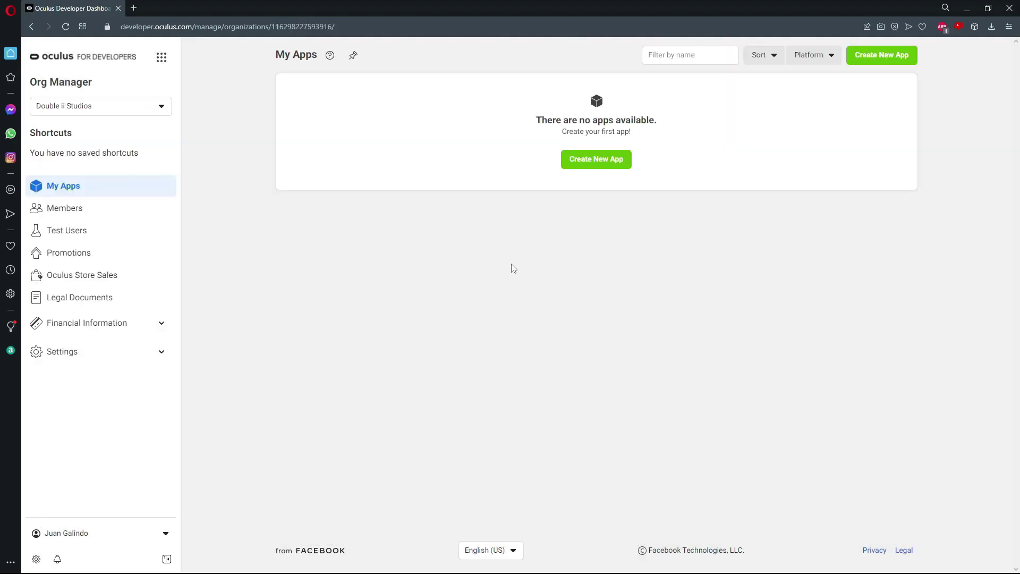
{"action": "left_click", "coordinate": [134, 355]}
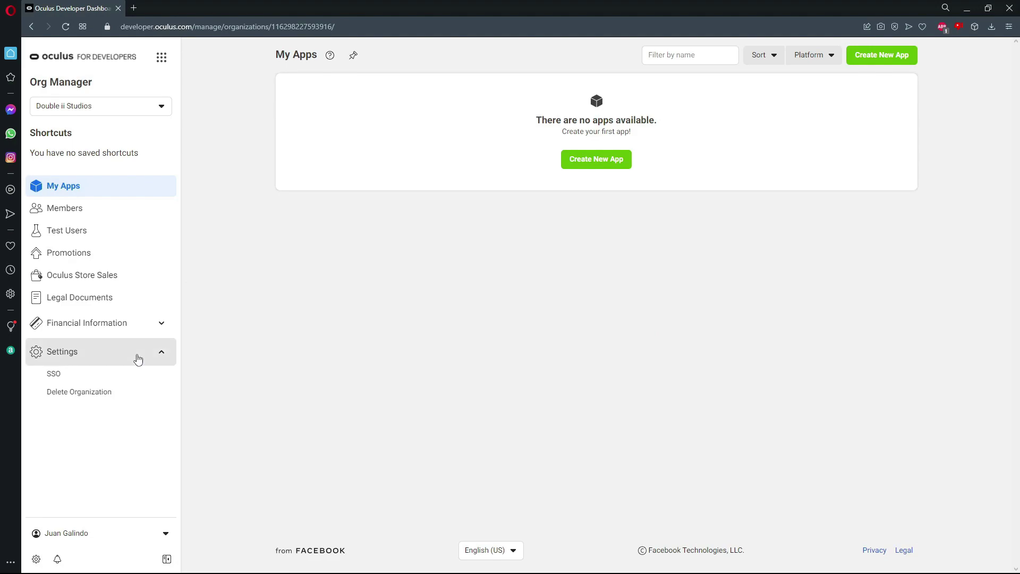
{"action": "left_click", "coordinate": [135, 358]}
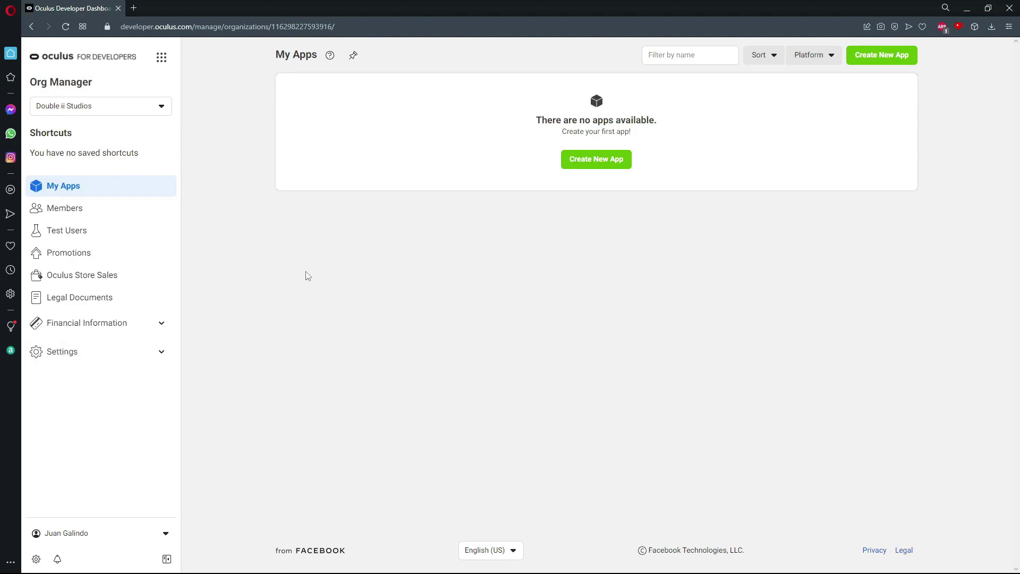
{"action": "left_click", "coordinate": [968, 8]}
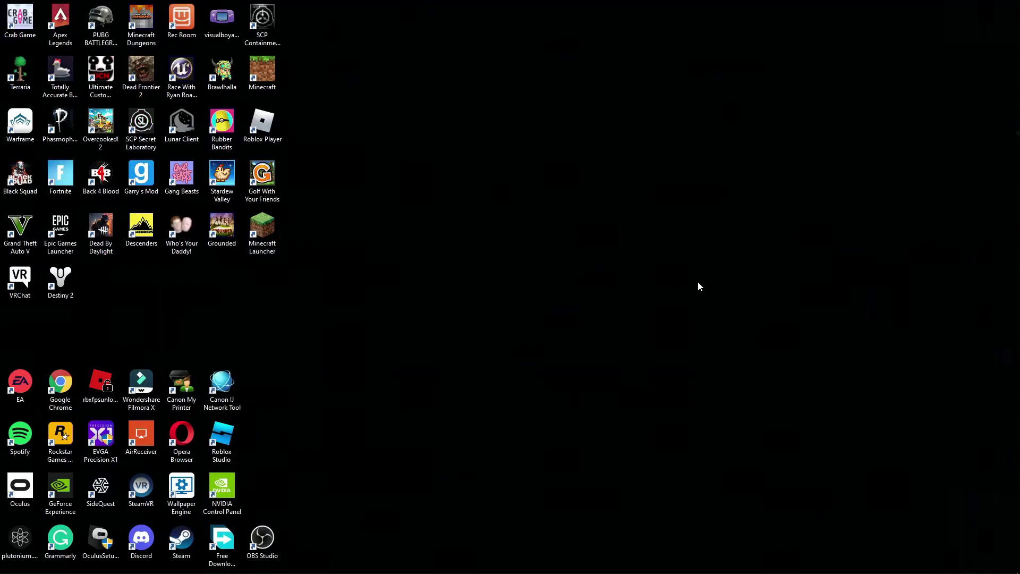
{"action": "left_click", "coordinate": [637, 564]}
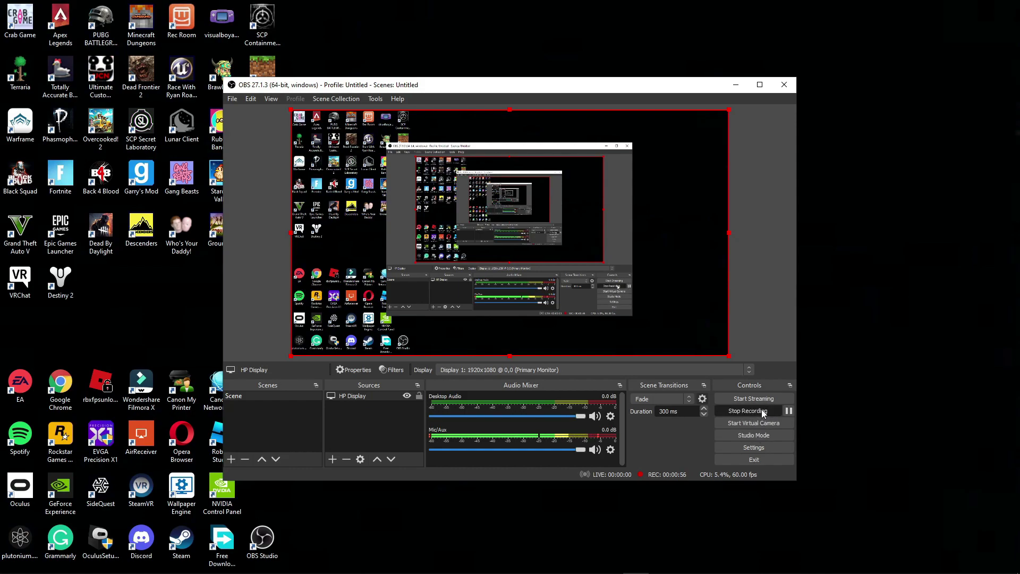
{"action": "left_click", "coordinate": [761, 409]}
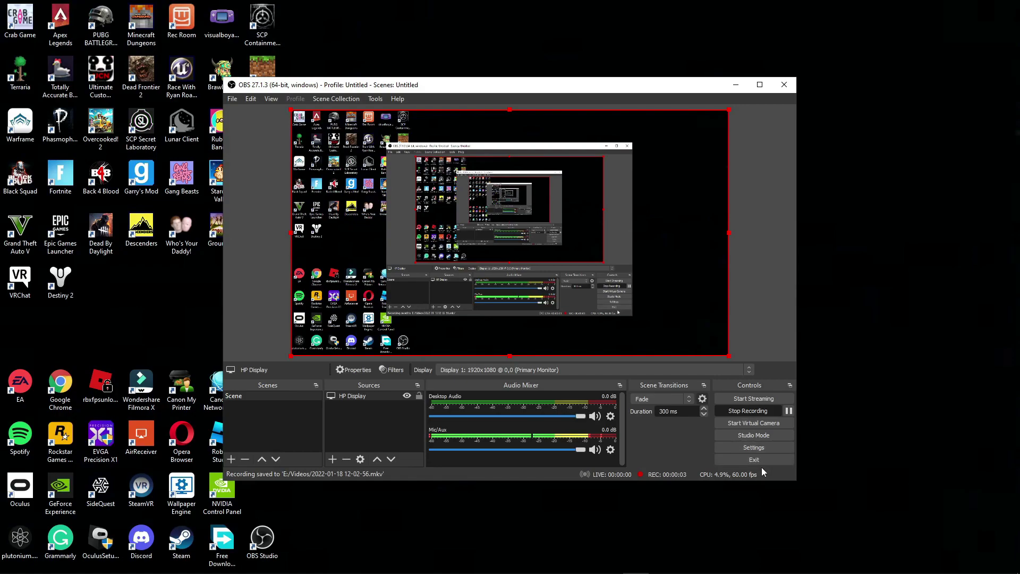
{"action": "left_click", "coordinate": [757, 413]}
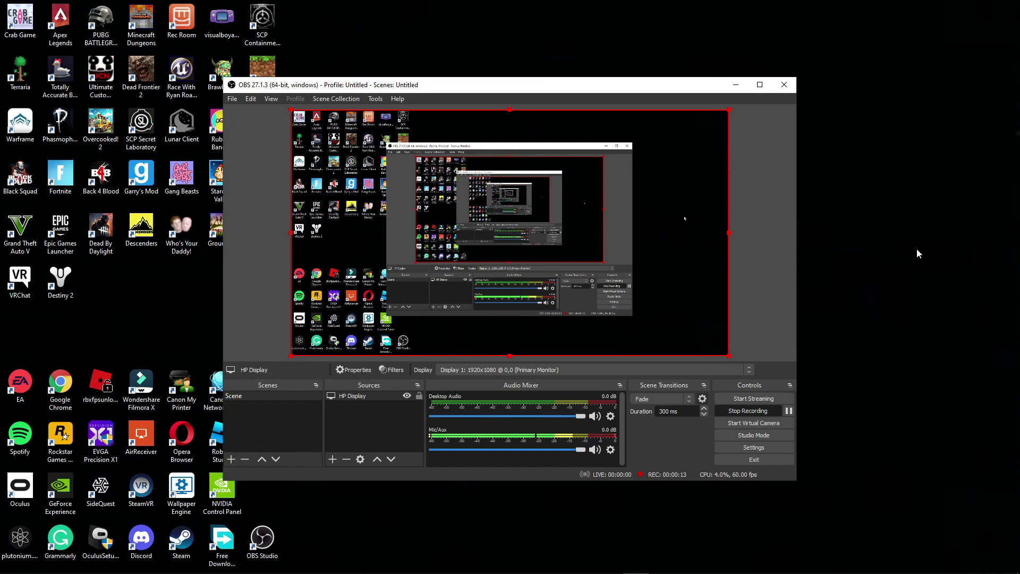
{"action": "left_click", "coordinate": [765, 413]}
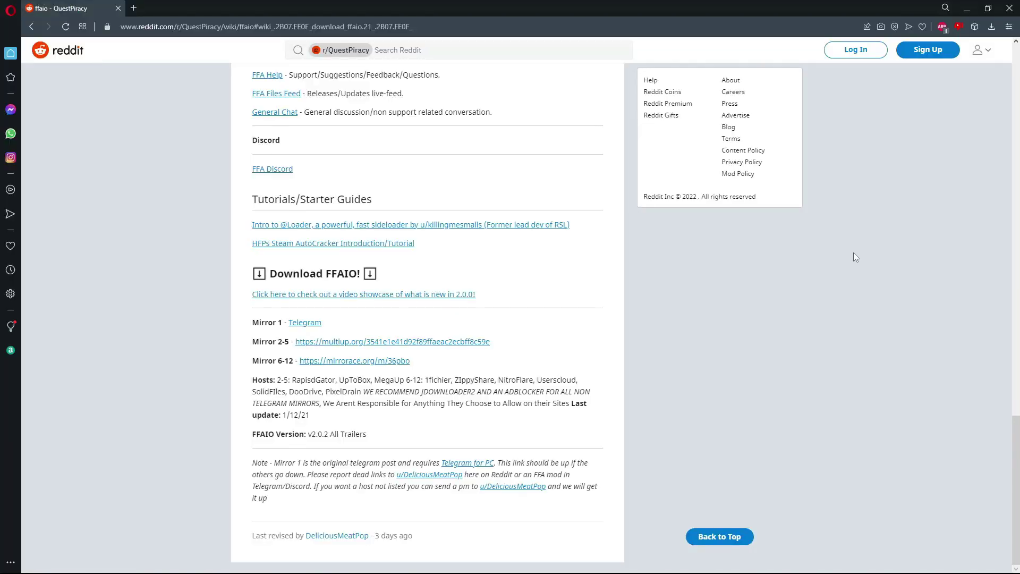
Read through the FFAIO wiki page on r/QuestPiracy, from the table of contents to the download mirrors.
{"action": "scroll", "coordinate": [680, 302], "scroll_direction": "up", "scroll_amount": 20}
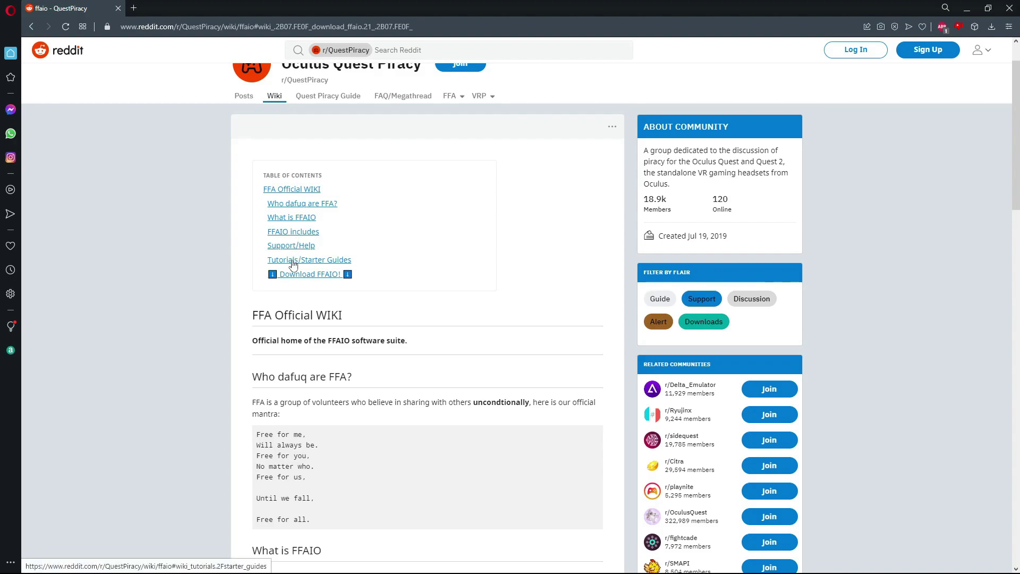
{"action": "scroll", "coordinate": [332, 307], "scroll_direction": "up", "scroll_amount": 1}
{"action": "scroll", "coordinate": [334, 305], "scroll_direction": "down", "scroll_amount": 20}
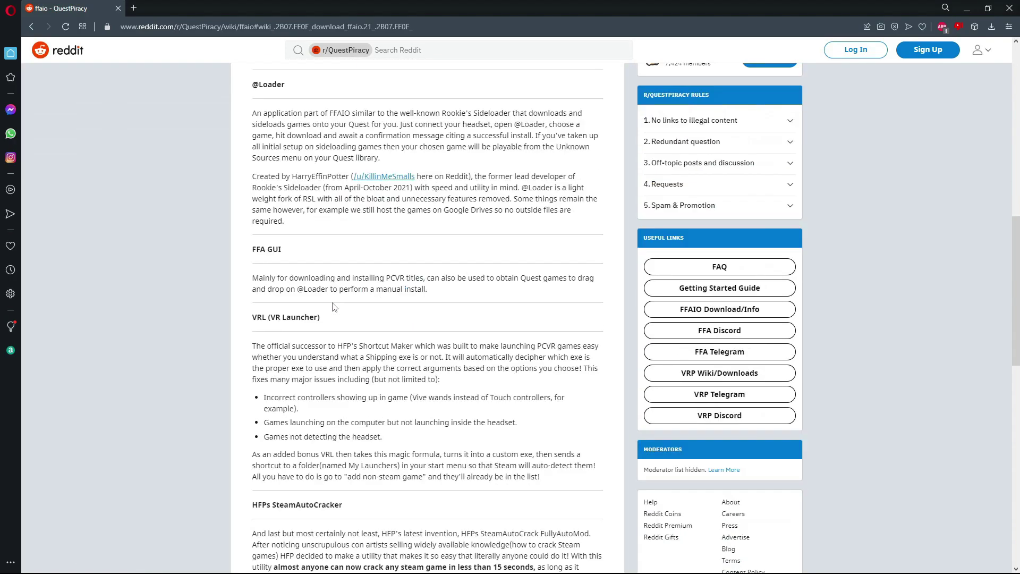
{"action": "scroll", "coordinate": [336, 302], "scroll_direction": "down", "scroll_amount": 5}
{"action": "scroll", "coordinate": [456, 303], "scroll_direction": "up", "scroll_amount": 20}
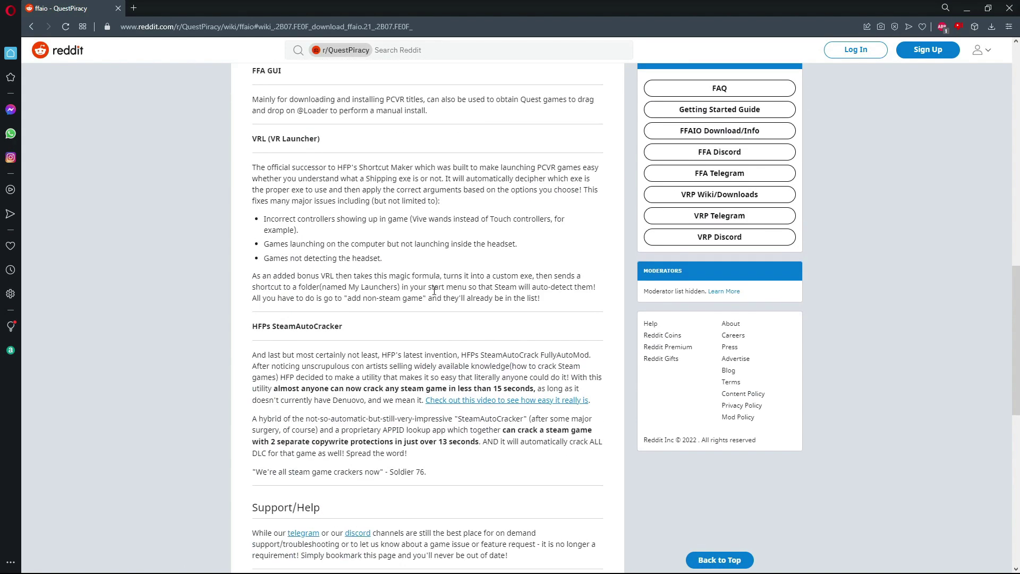
{"action": "scroll", "coordinate": [434, 291], "scroll_direction": "up", "scroll_amount": 4}
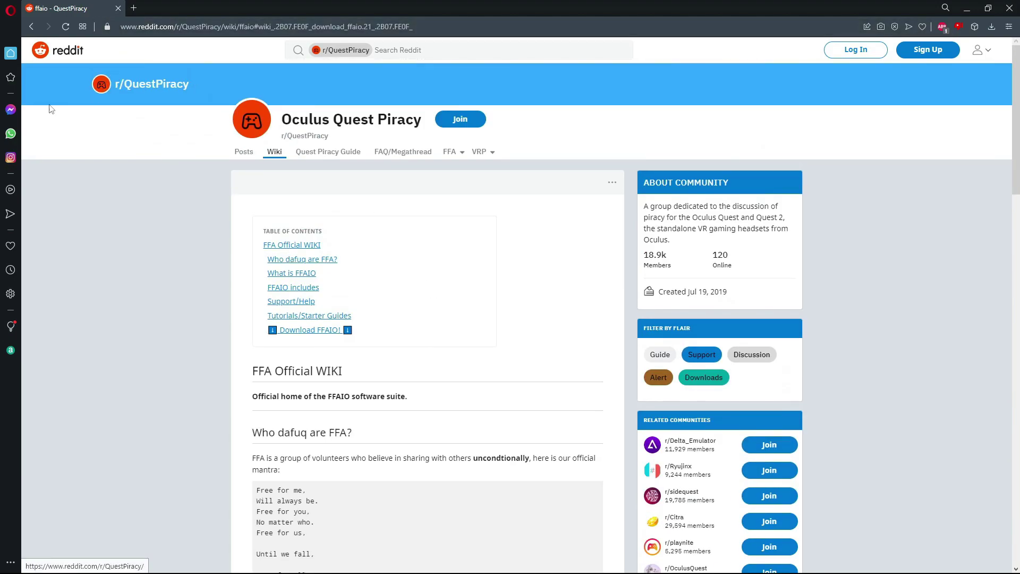
{"action": "scroll", "coordinate": [479, 191], "scroll_direction": "down", "scroll_amount": 7}
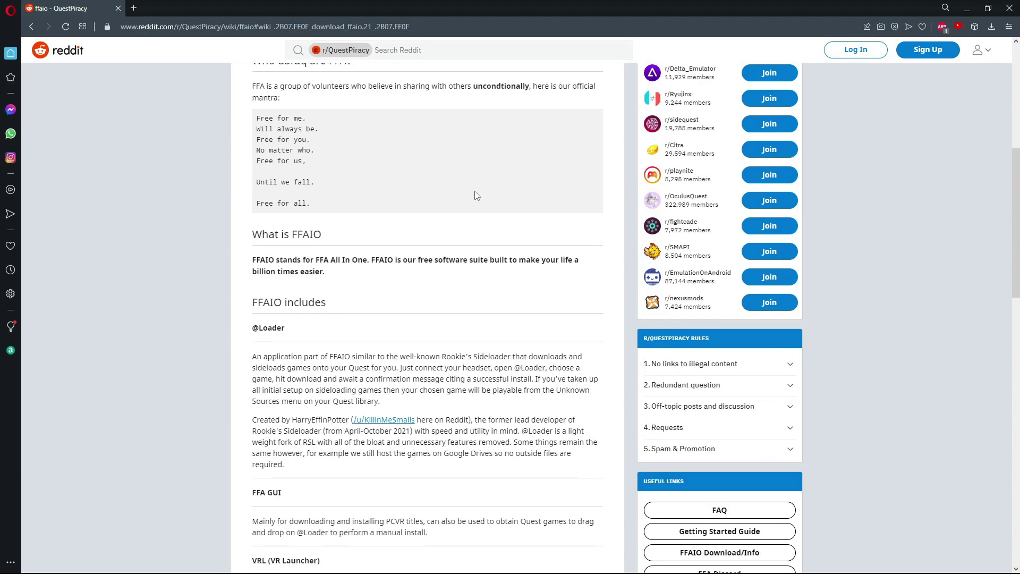
{"action": "scroll", "coordinate": [477, 195], "scroll_direction": "down", "scroll_amount": 11}
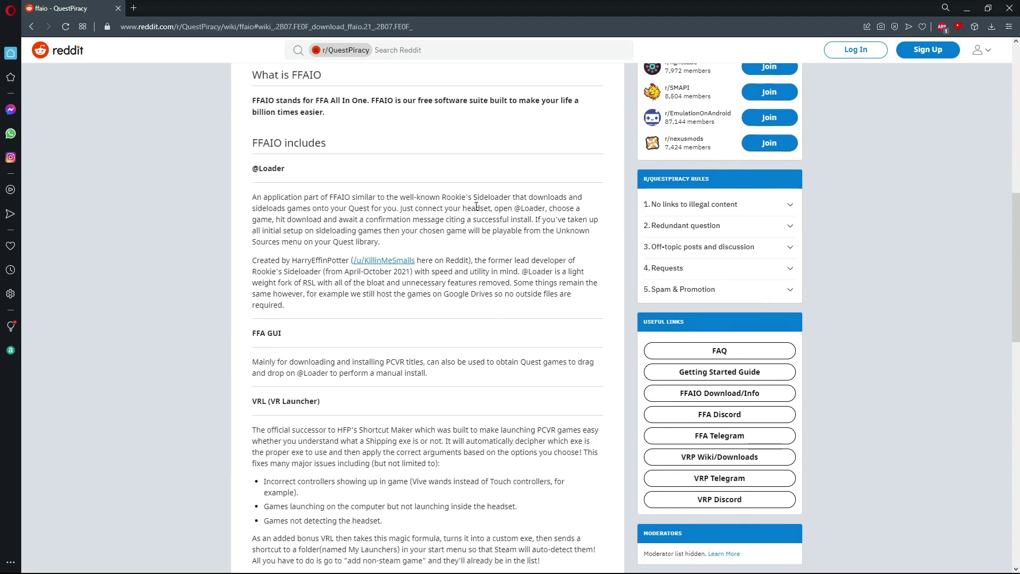
{"action": "scroll", "coordinate": [479, 213], "scroll_direction": "down", "scroll_amount": 4}
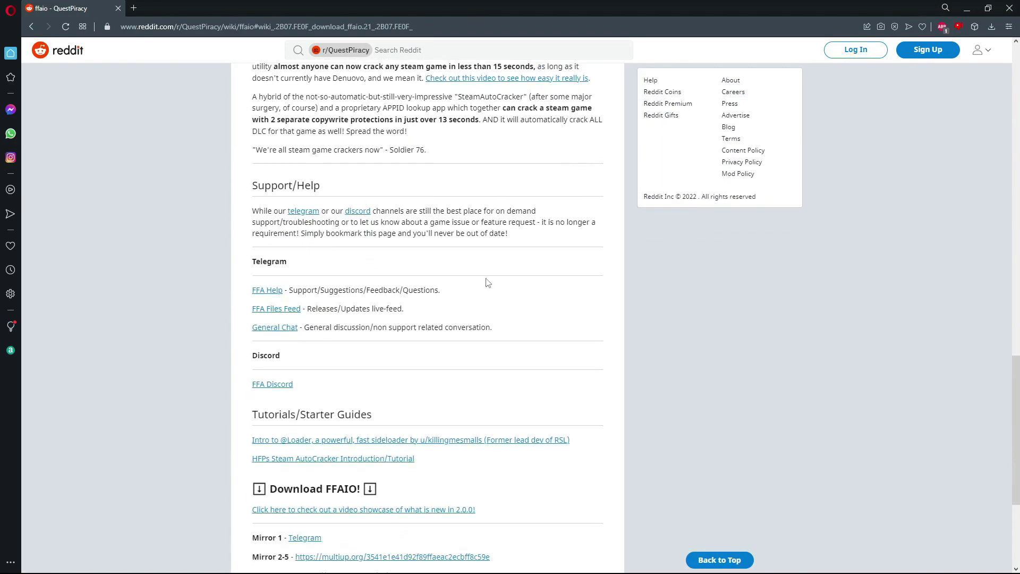
{"action": "scroll", "coordinate": [465, 298], "scroll_direction": "down", "scroll_amount": 4}
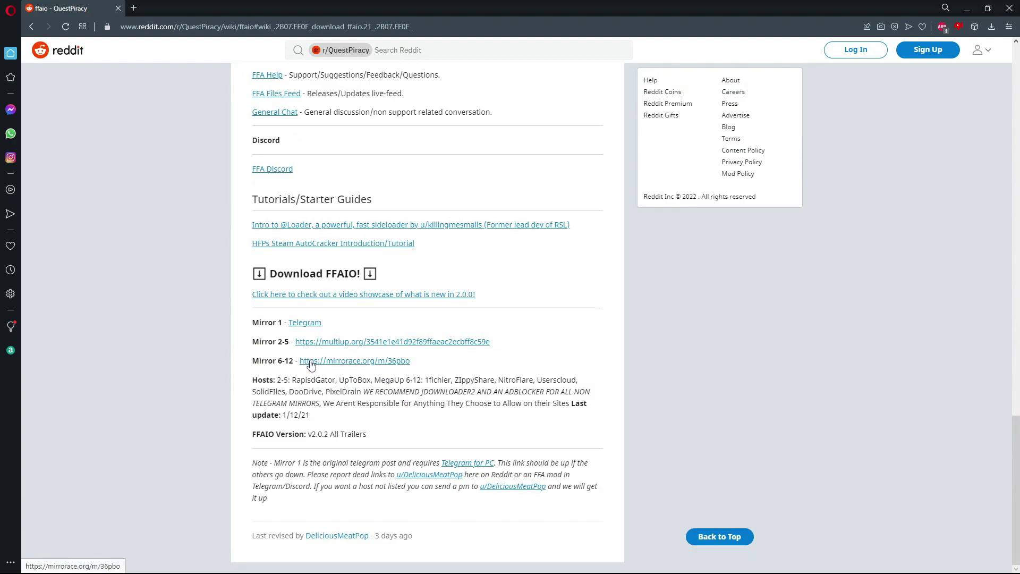
Open the Mirror 6-12 link for FFAIO and pass the URL safety scan to reach the 1fichier page.
{"action": "left_click", "coordinate": [311, 361]}
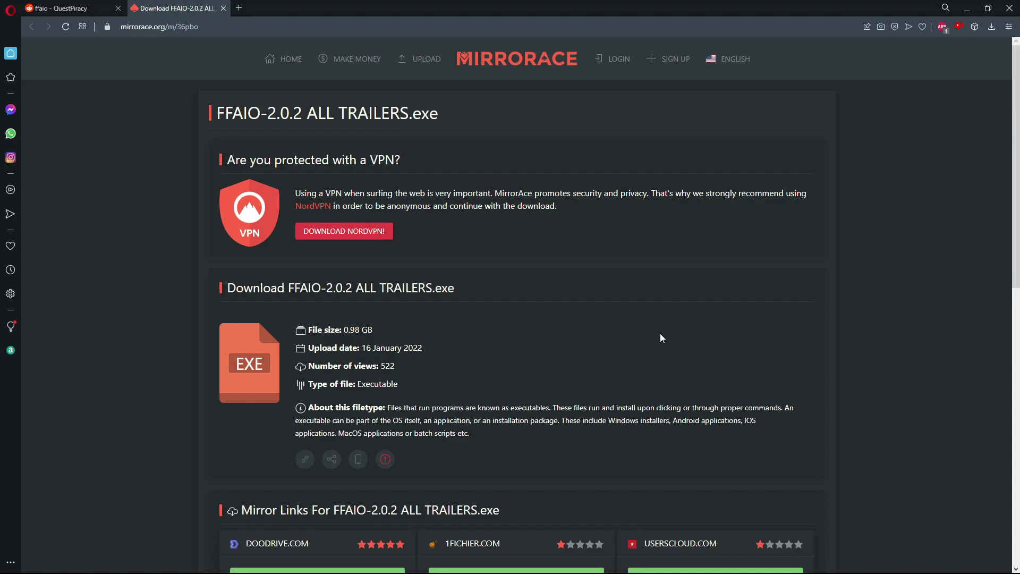
{"action": "scroll", "coordinate": [637, 333], "scroll_direction": "down", "scroll_amount": 3}
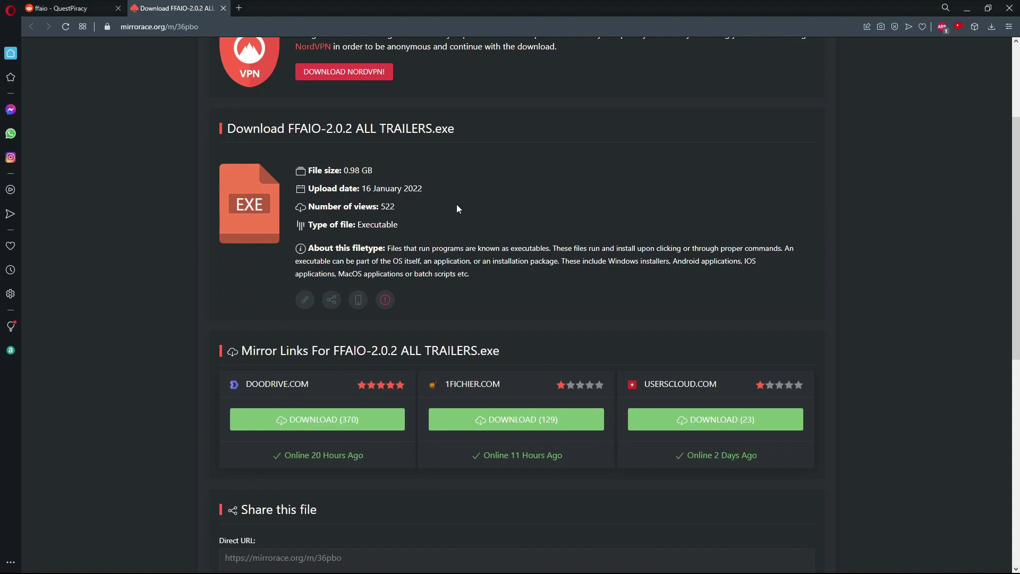
{"action": "scroll", "coordinate": [457, 209], "scroll_direction": "down", "scroll_amount": 1}
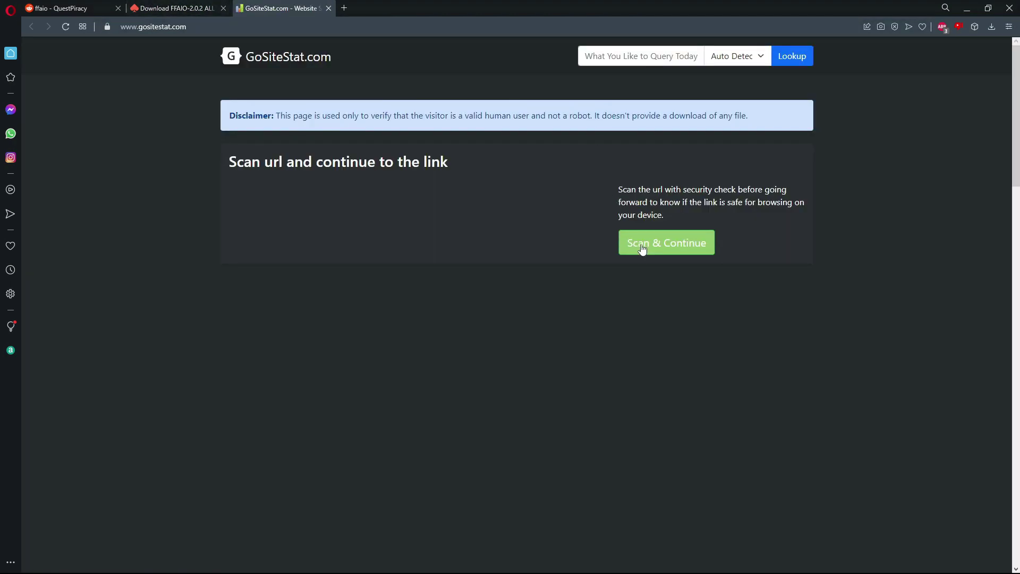
{"action": "left_click", "coordinate": [642, 250]}
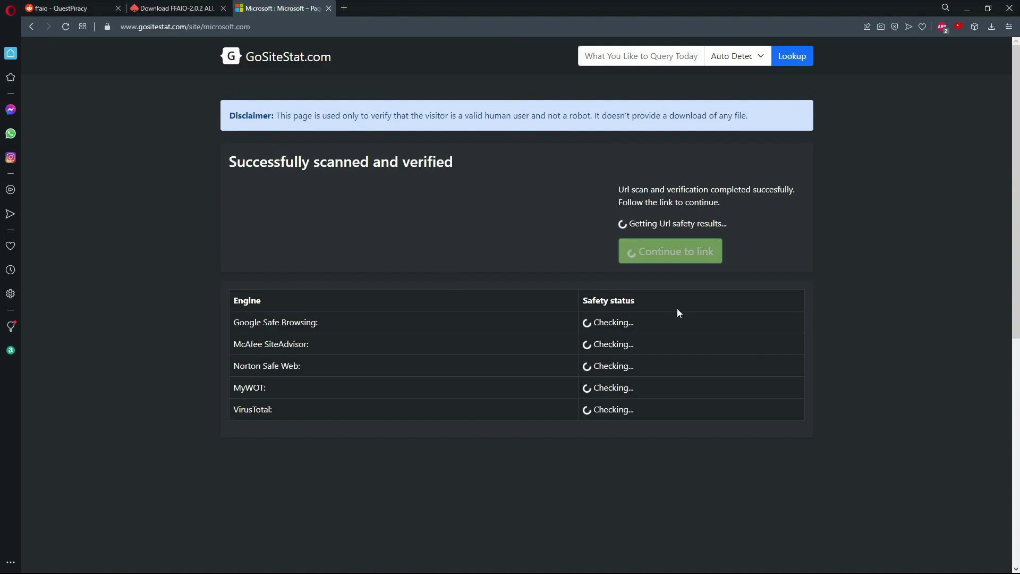
{"action": "left_click", "coordinate": [664, 259]}
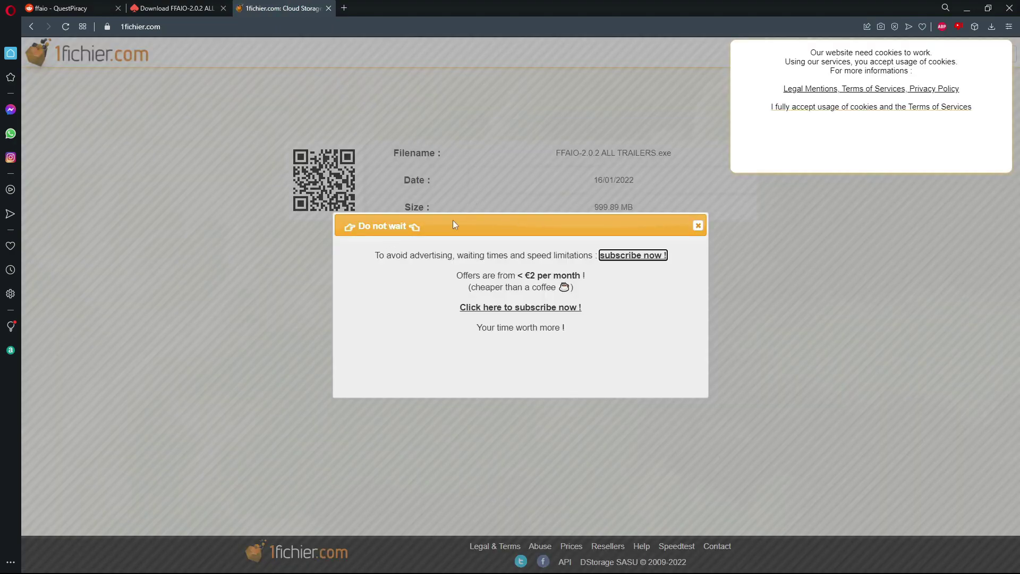
Dismiss the 1fichier subscription offer, accept the cookie terms and download FFAIO-2.0.2 ALL TRAILERS.exe to the Downloads folder.
{"action": "left_click", "coordinate": [697, 227]}
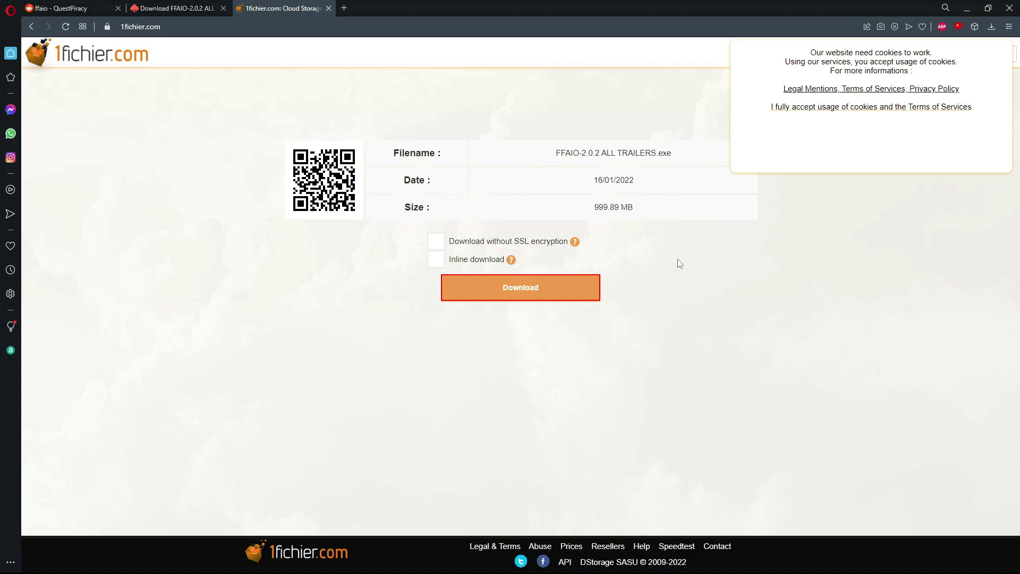
{"action": "left_click", "coordinate": [582, 287]}
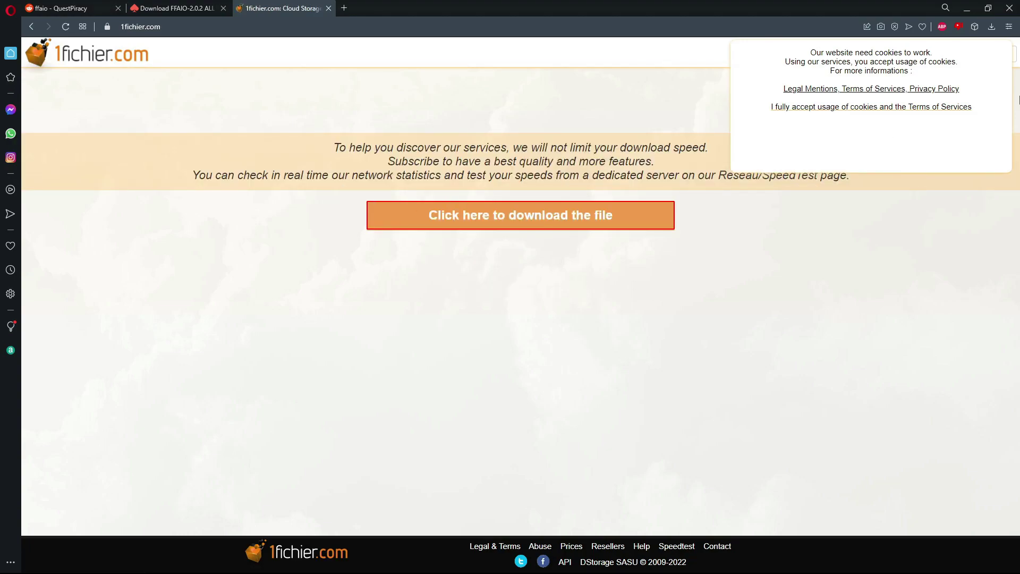
{"action": "left_click", "coordinate": [842, 107]}
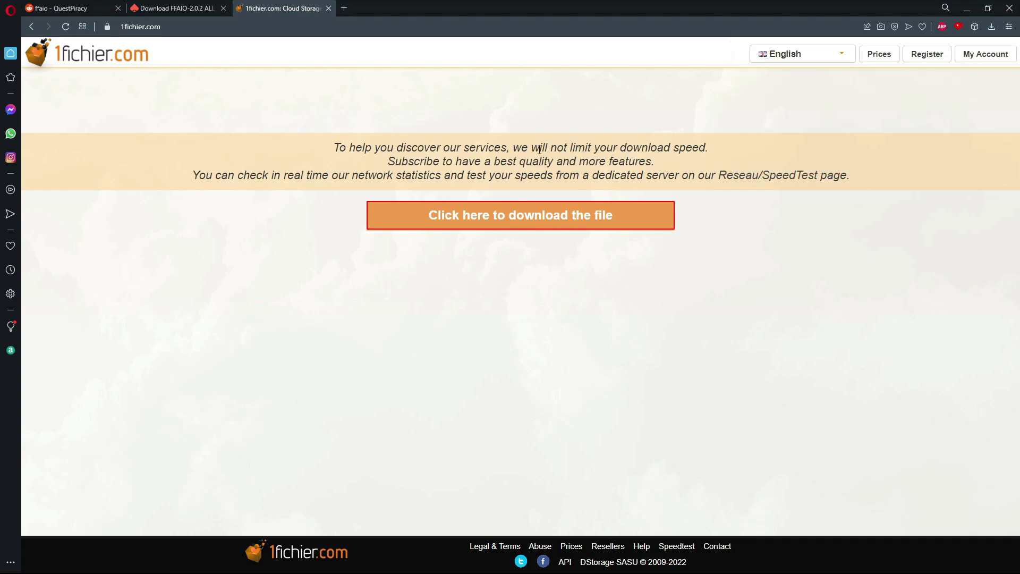
{"action": "left_click", "coordinate": [525, 220]}
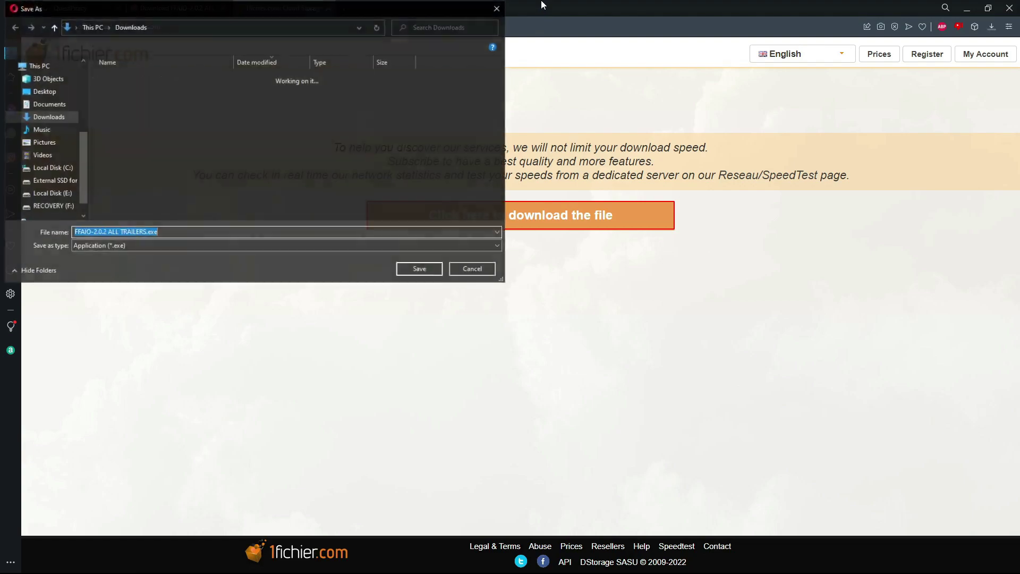
{"action": "left_click", "coordinate": [420, 269]}
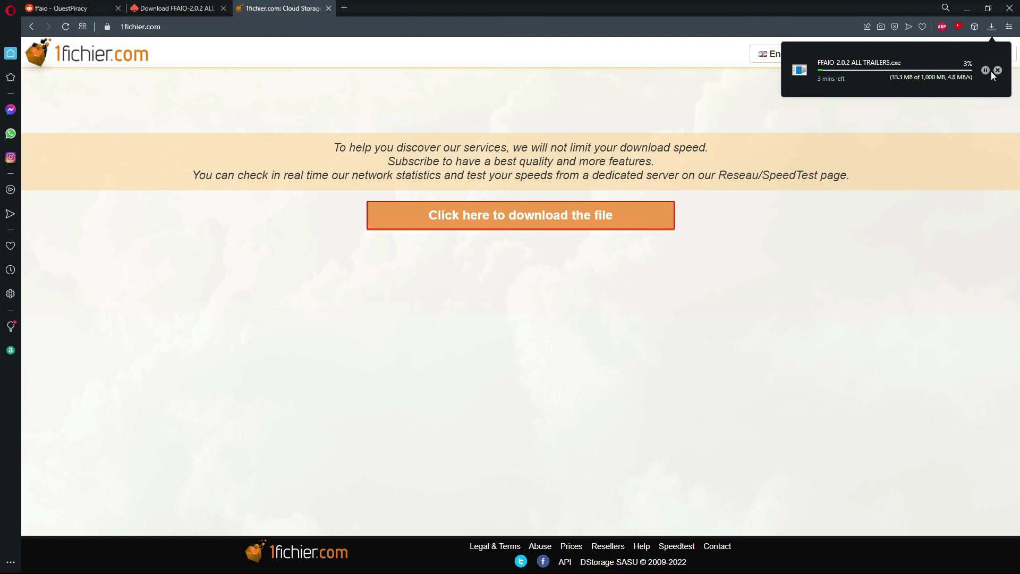
Restore the browser to a smaller window over the desktop and pause the recording in OBS Studio.
{"action": "double_click", "coordinate": [677, 5]}
{"action": "left_click", "coordinate": [247, 327]}
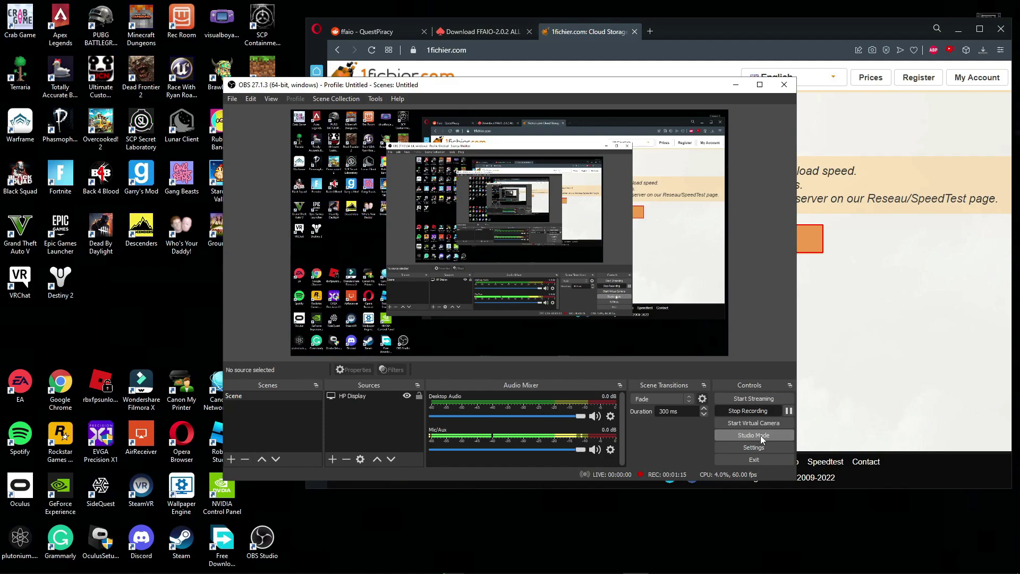
{"action": "left_click", "coordinate": [789, 411]}
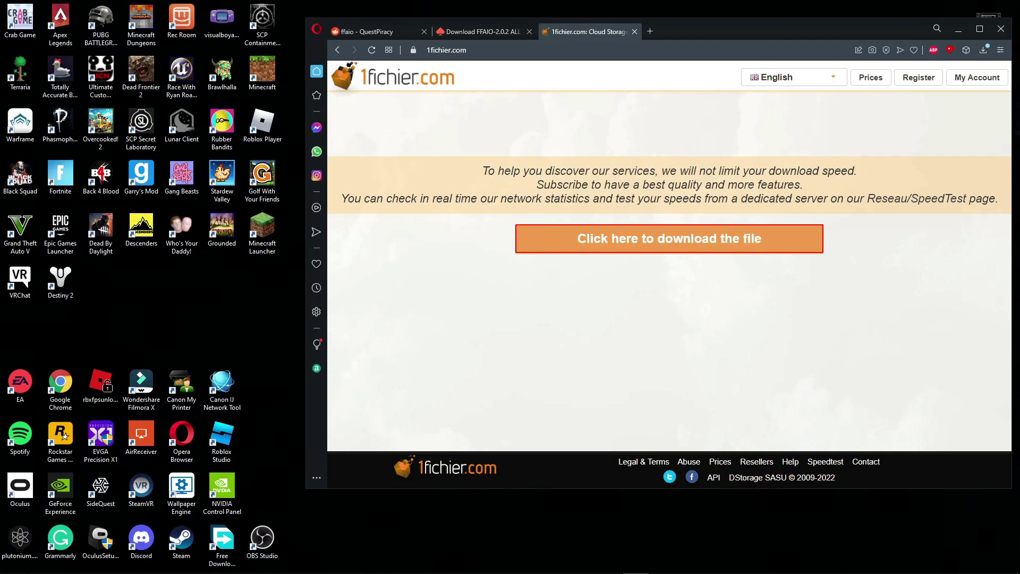
Copy the downloaded FFAIO-2.0.2 ALL TRAILERS.exe to the desktop, replacing the existing file of that name.
{"action": "left_click", "coordinate": [984, 49]}
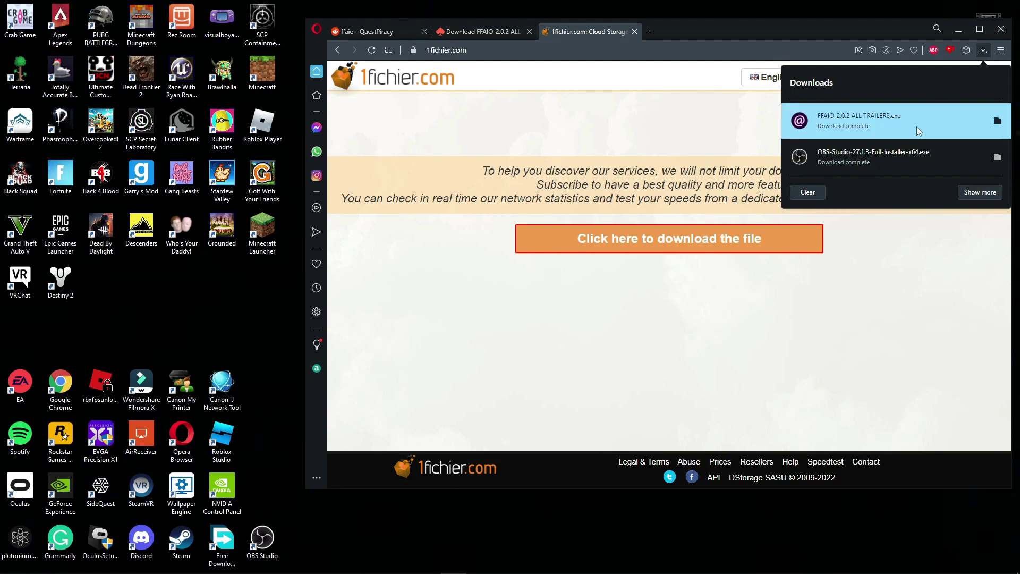
{"action": "left_click_drag", "start_coordinate": [916, 126], "coordinate": [922, 519]}
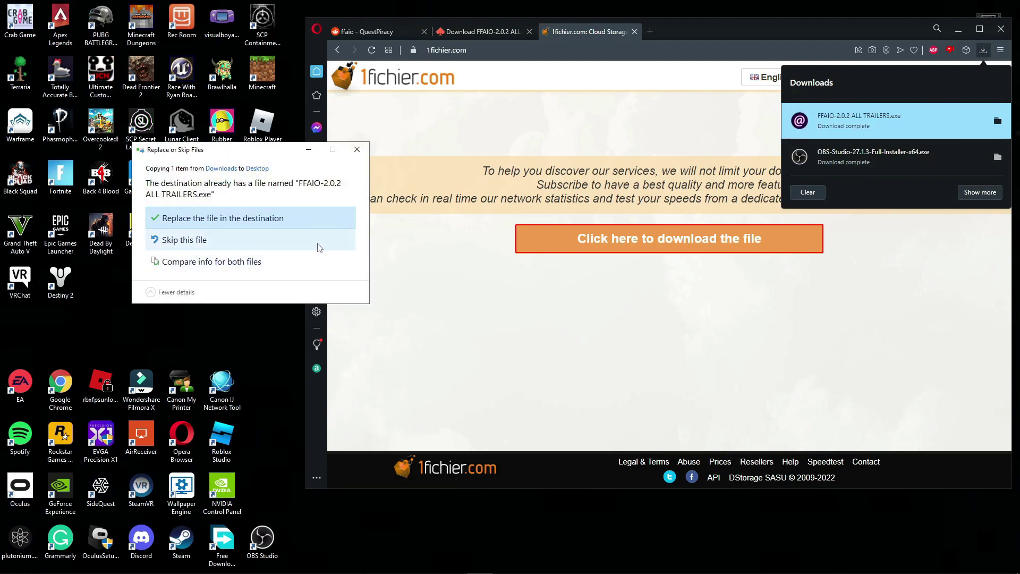
{"action": "left_click", "coordinate": [269, 219]}
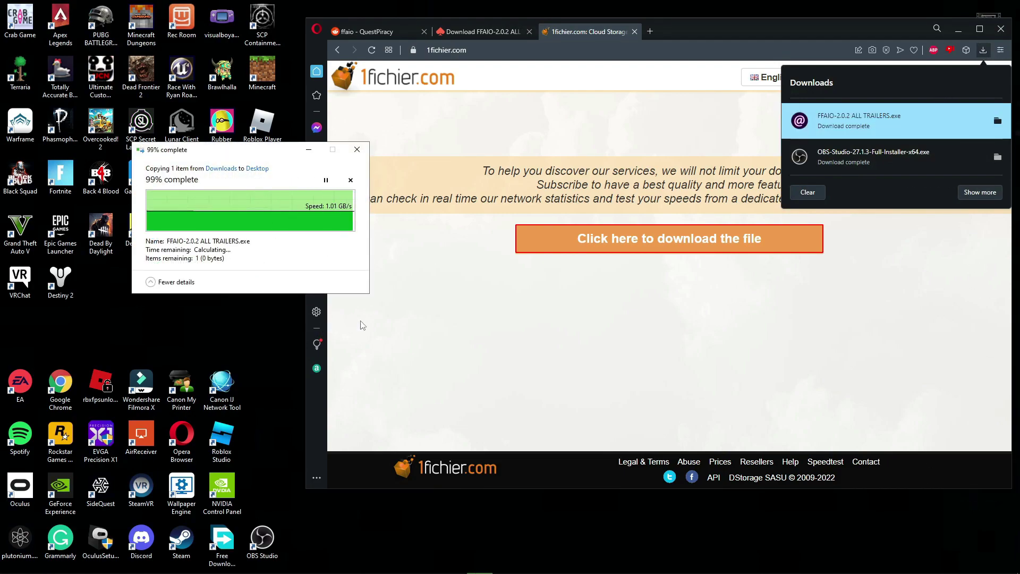
Quit Opera and place the FFAIO installer icon directly below the three video files on the desktop.
{"action": "left_click", "coordinate": [1001, 29]}
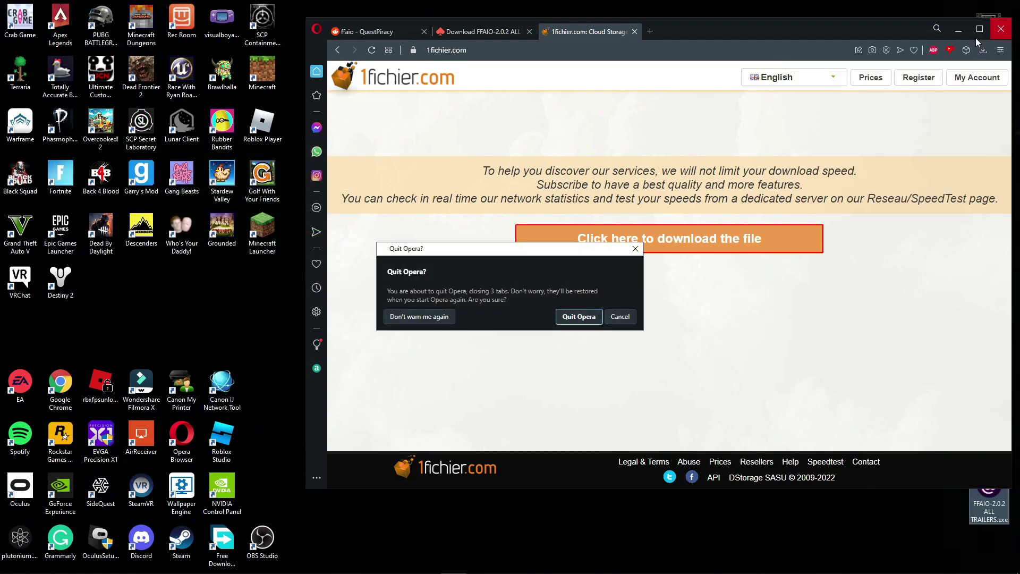
{"action": "left_click", "coordinate": [575, 317]}
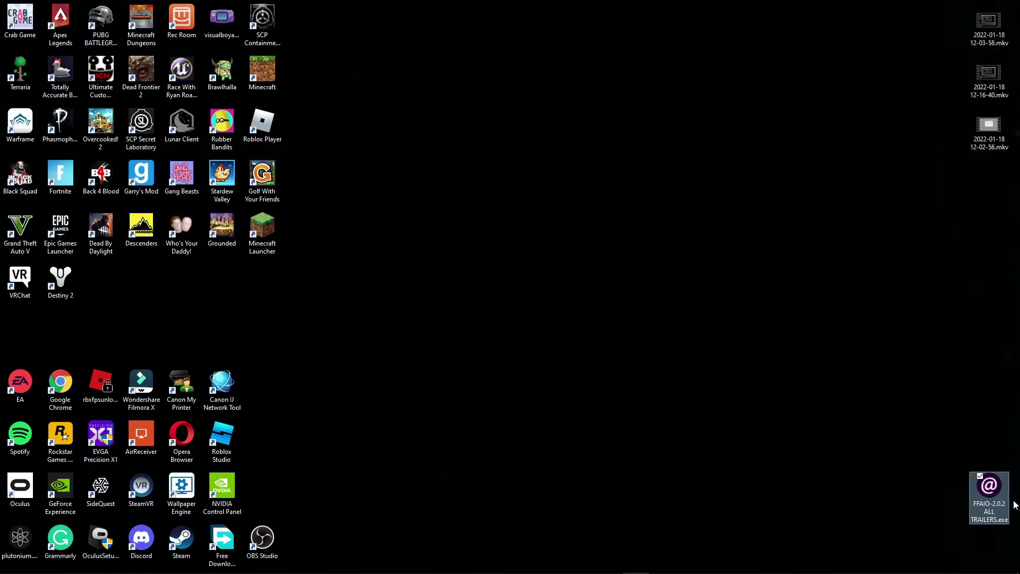
{"action": "left_click_drag", "start_coordinate": [1004, 505], "coordinate": [998, 189]}
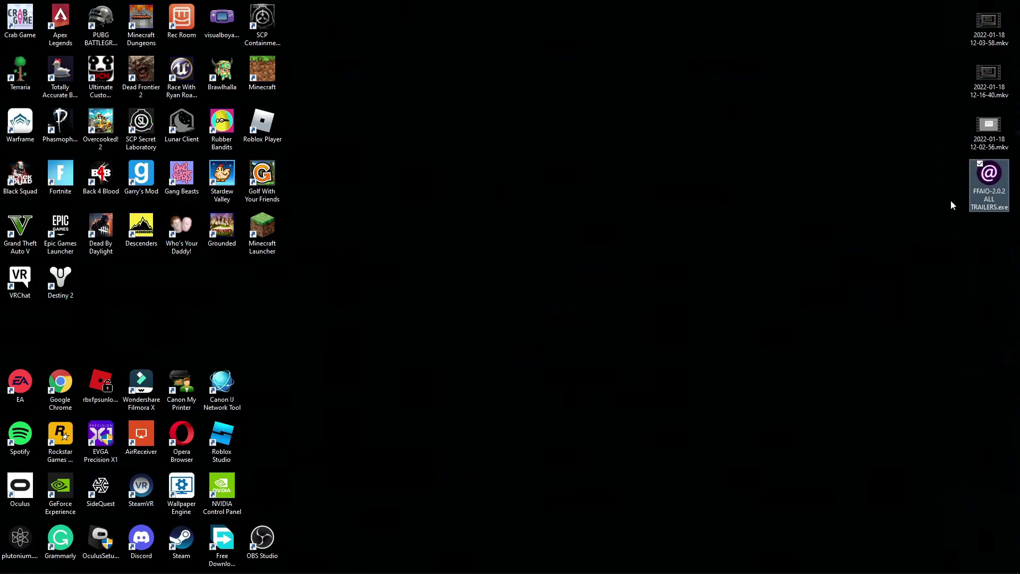
Launch FFAIO-2.0.2 ALL TRAILERS.exe from the desktop and choose to run it anyway despite the SmartScreen block.
{"action": "double_click", "coordinate": [1005, 186]}
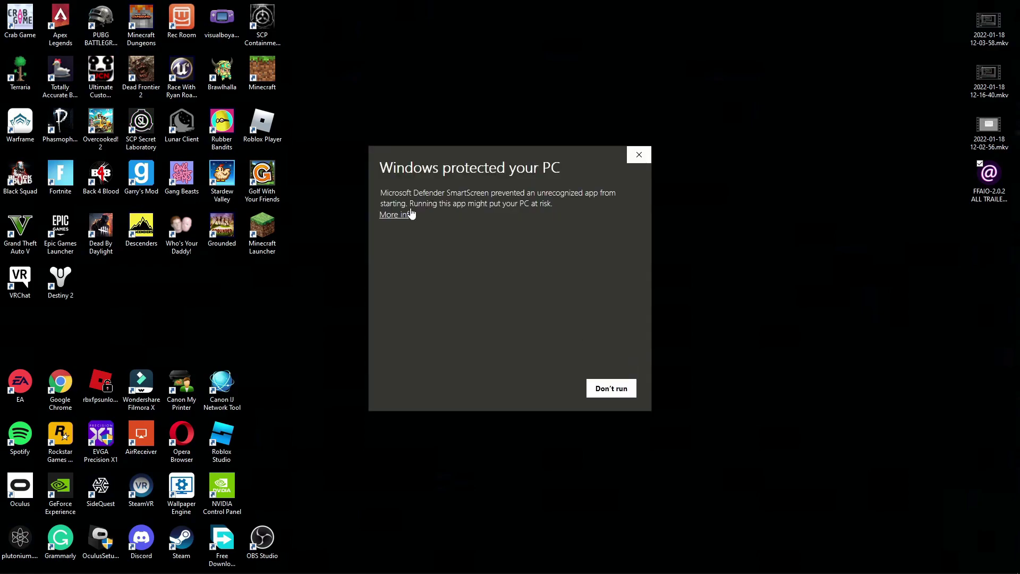
{"action": "left_click", "coordinate": [407, 217]}
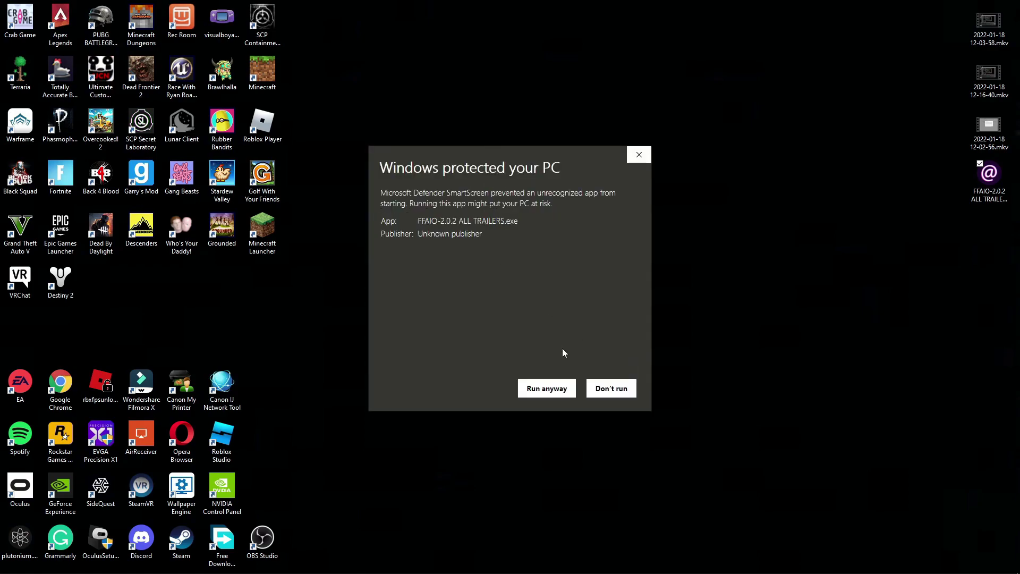
{"action": "left_click", "coordinate": [556, 395]}
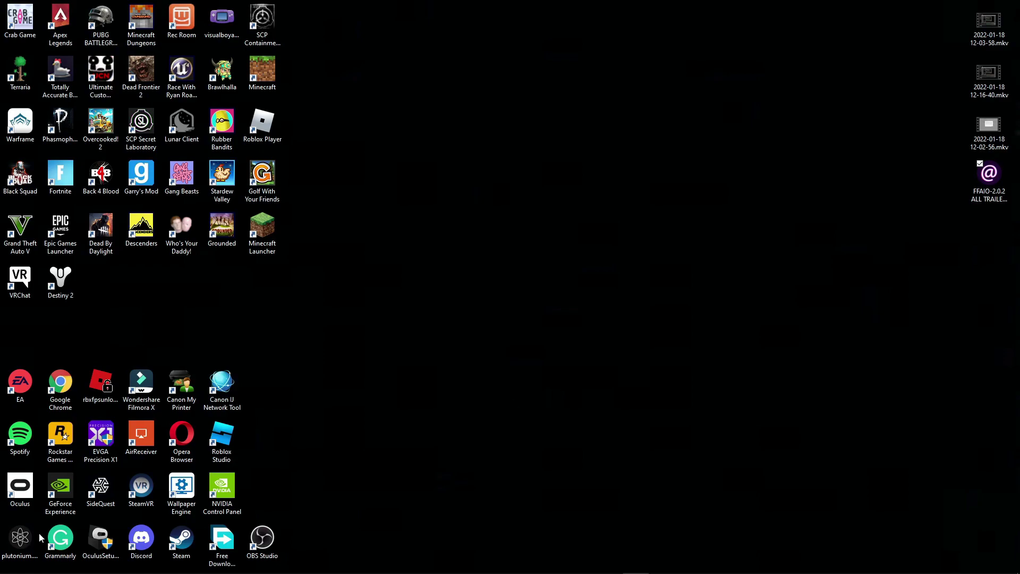
{"action": "left_click", "coordinate": [540, 366]}
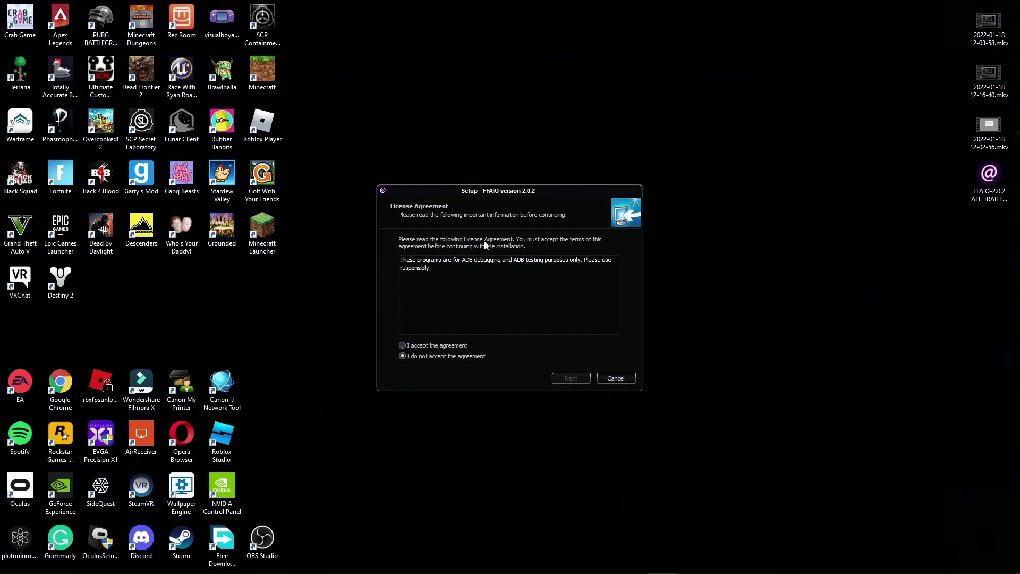
Accept the FFAIO license agreement and keep C:\Program Files (x86)\FFAIO as the install location.
{"action": "left_click", "coordinate": [423, 346]}
{"action": "left_click", "coordinate": [580, 379]}
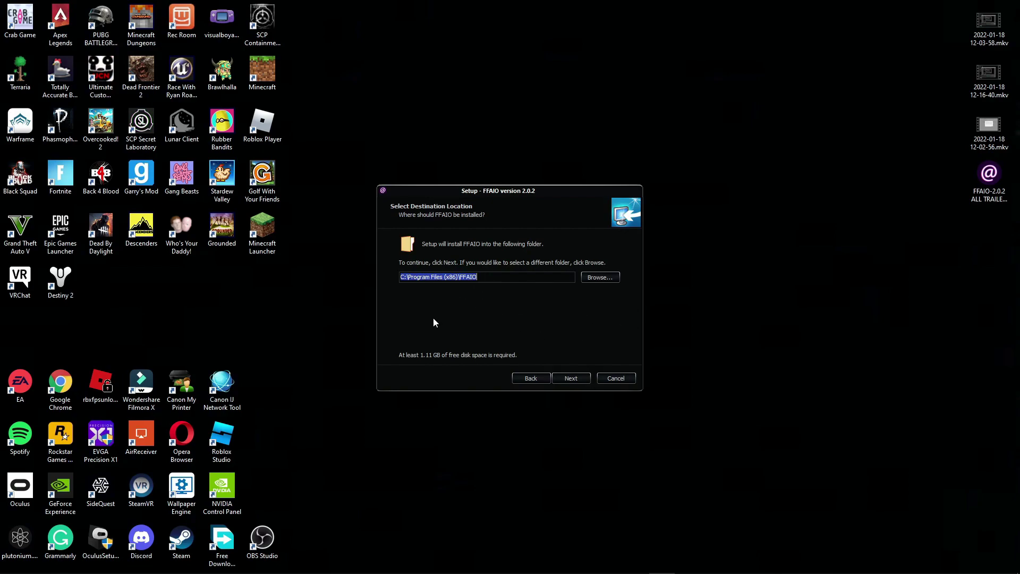
{"action": "left_click", "coordinate": [568, 378]}
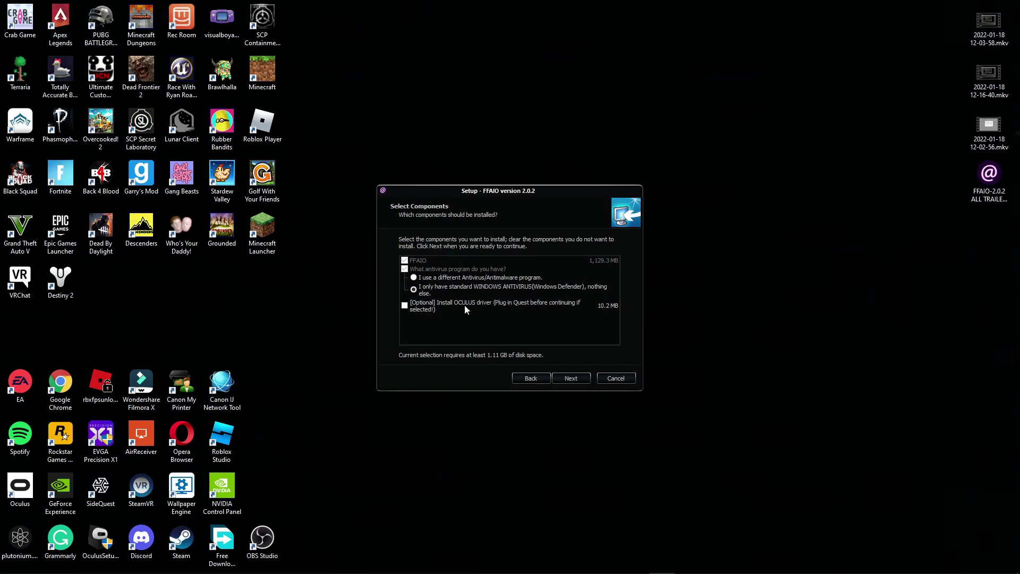
Install FFAIO with the Windows Defender only option, no Oculus driver and desktop shortcuts created, and finish the setup.
{"action": "left_click", "coordinate": [565, 378]}
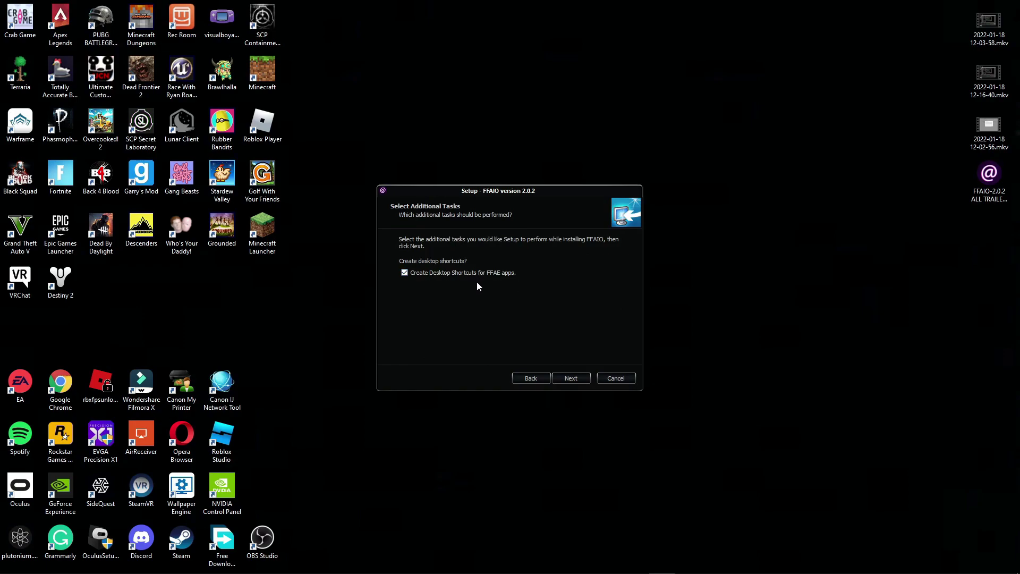
{"action": "left_click", "coordinate": [571, 377]}
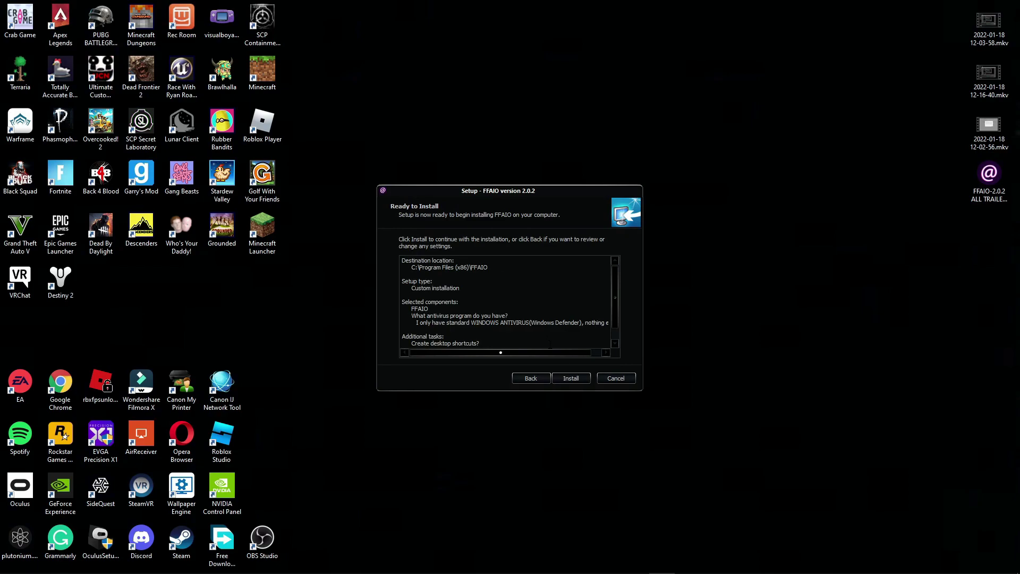
{"action": "scroll", "coordinate": [504, 318], "scroll_direction": "down", "scroll_amount": 1}
{"action": "left_click", "coordinate": [561, 374]}
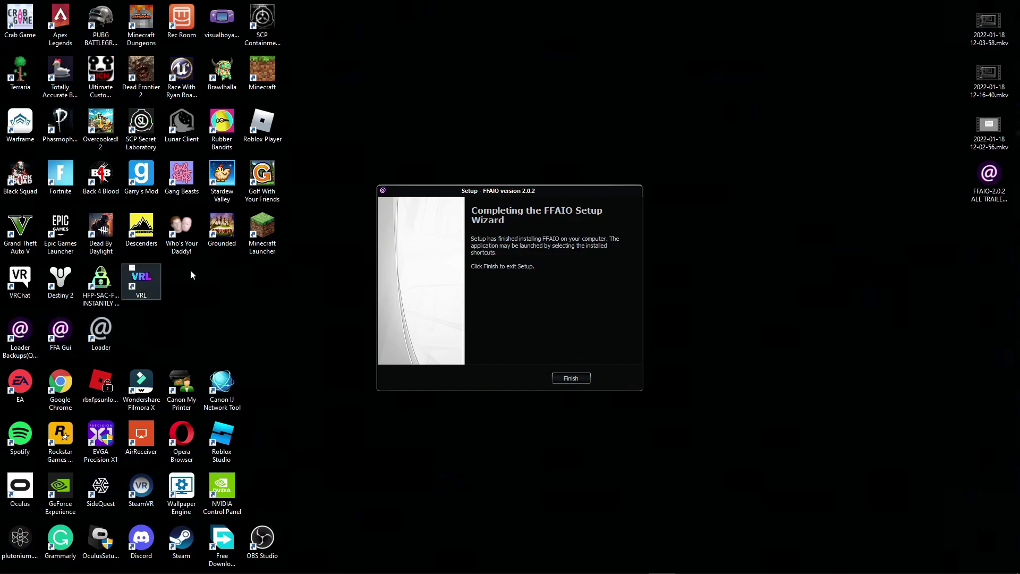
{"action": "left_click", "coordinate": [584, 380]}
Move the Loader Backups, FFA Gui and Loader shortcuts into the desktop row beside VRL and clear the selection.
{"action": "left_click_drag", "start_coordinate": [256, 335], "coordinate": [4, 319]}
{"action": "left_click_drag", "start_coordinate": [99, 342], "coordinate": [257, 294]}
{"action": "left_click", "coordinate": [373, 323]}
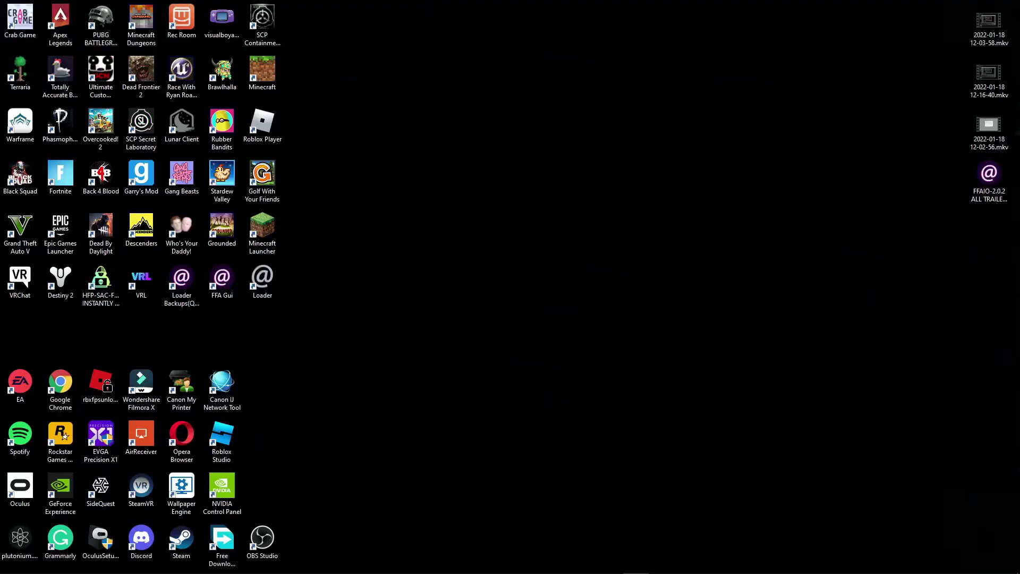
{"action": "left_click", "coordinate": [480, 444]}
Open Loader from its desktop shortcut and select the Battlescar release in the game list to preview its trailer.
{"action": "left_click", "coordinate": [260, 277]}
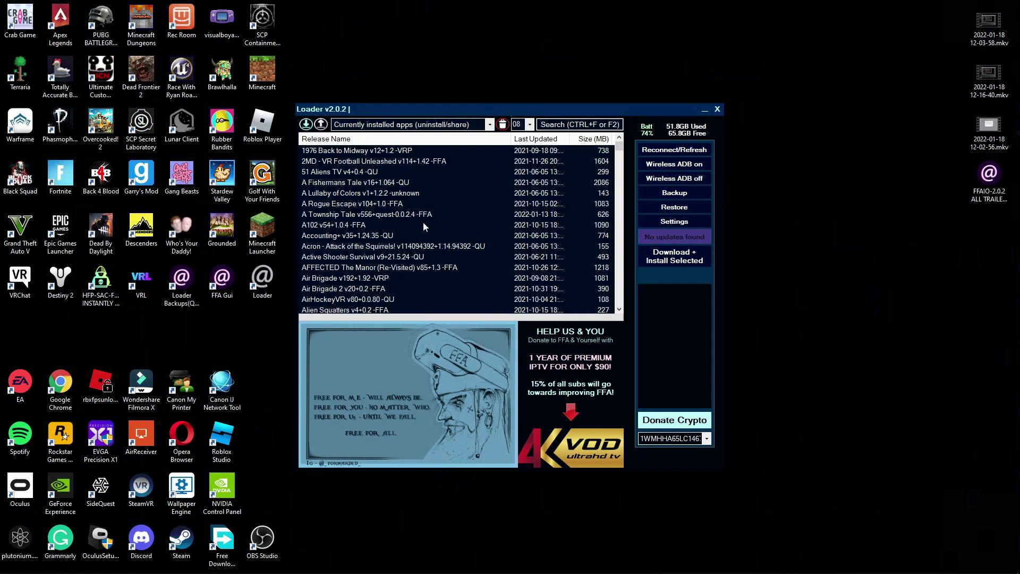
{"action": "scroll", "coordinate": [380, 254], "scroll_direction": "down", "scroll_amount": 6}
{"action": "left_click", "coordinate": [380, 251]}
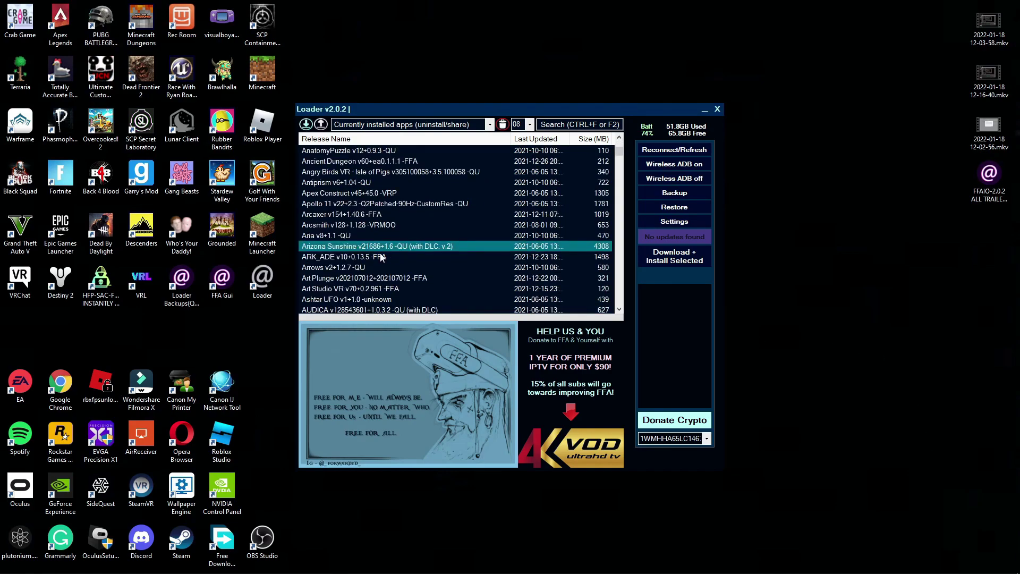
{"action": "scroll", "coordinate": [424, 269], "scroll_direction": "down", "scroll_amount": 8}
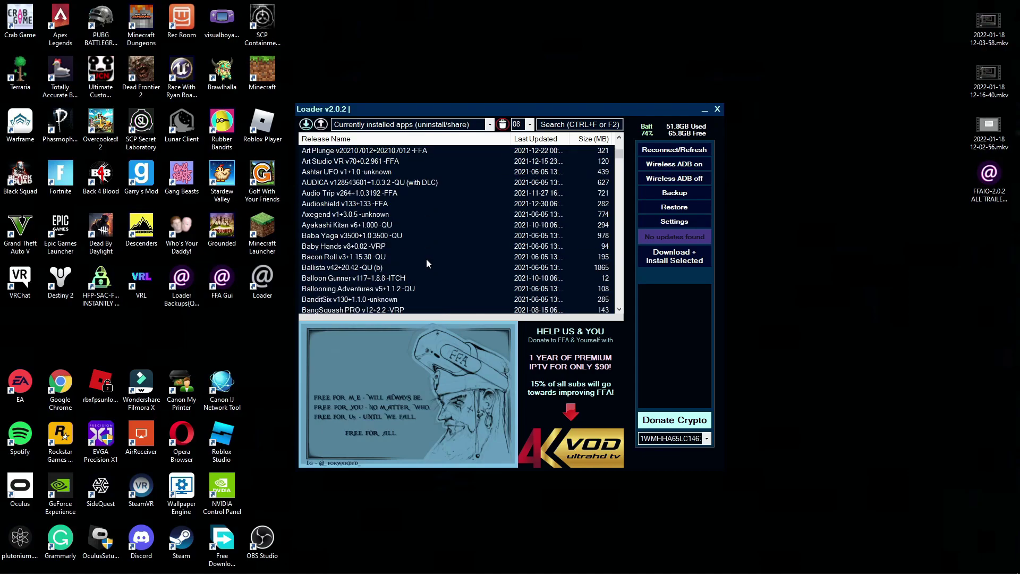
{"action": "left_click", "coordinate": [426, 259]}
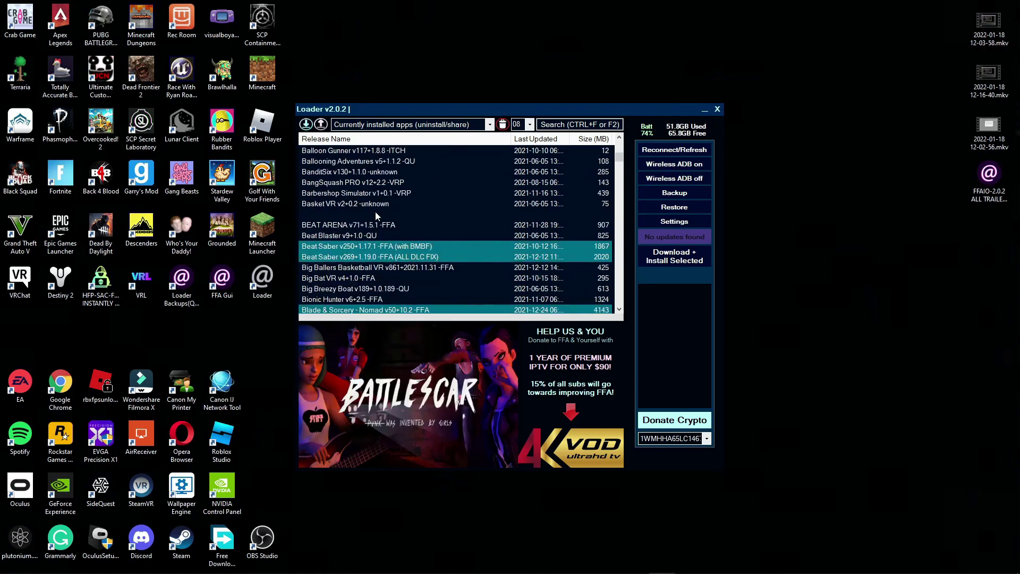
Look through Loader's alphabetical release list, from the B titles through the G titles, for a game to sideload.
{"action": "scroll", "coordinate": [367, 239], "scroll_direction": "down", "scroll_amount": 6}
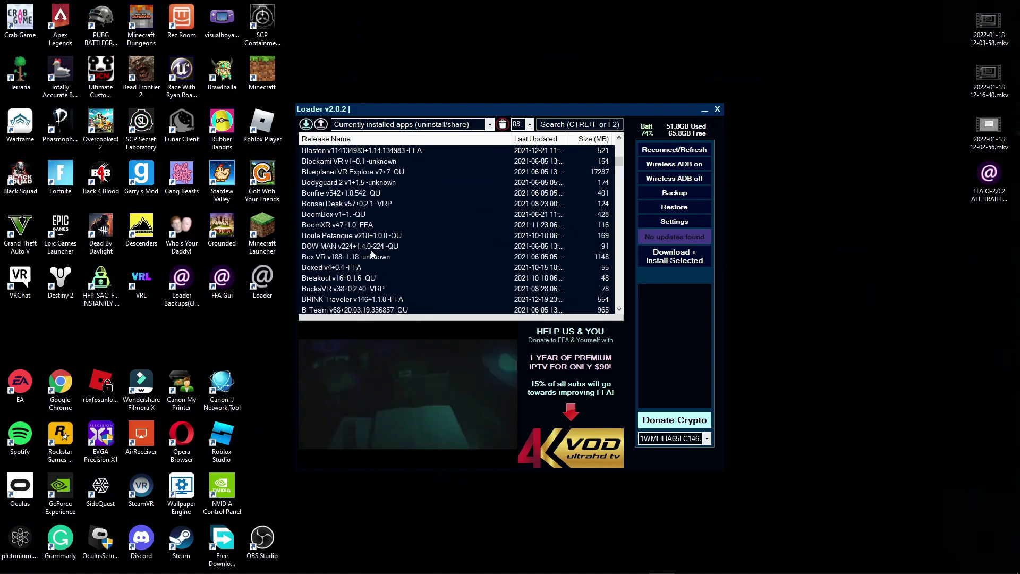
{"action": "scroll", "coordinate": [367, 253], "scroll_direction": "down", "scroll_amount": 6}
{"action": "scroll", "coordinate": [371, 245], "scroll_direction": "down", "scroll_amount": 5}
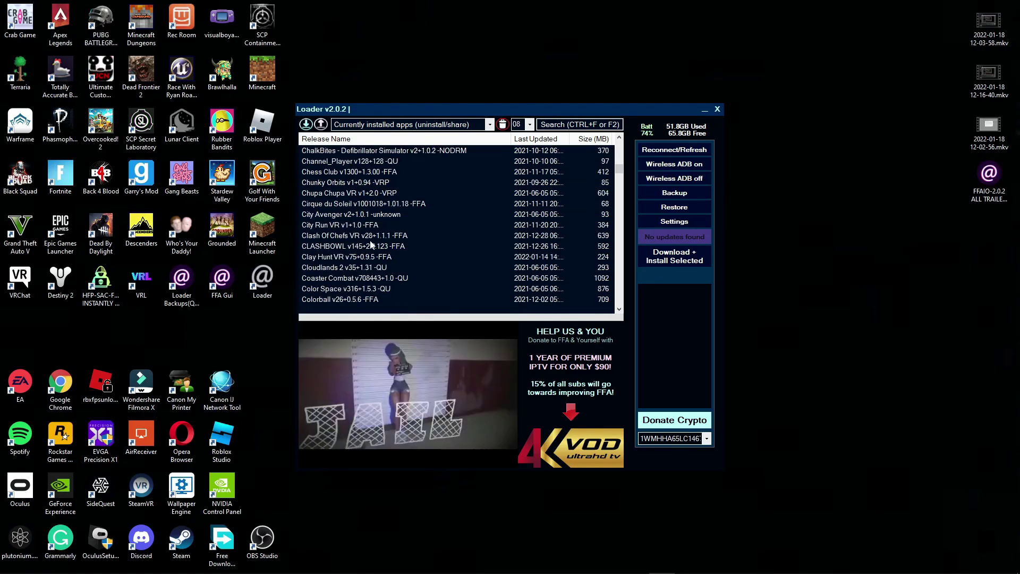
{"action": "scroll", "coordinate": [371, 247], "scroll_direction": "down", "scroll_amount": 6}
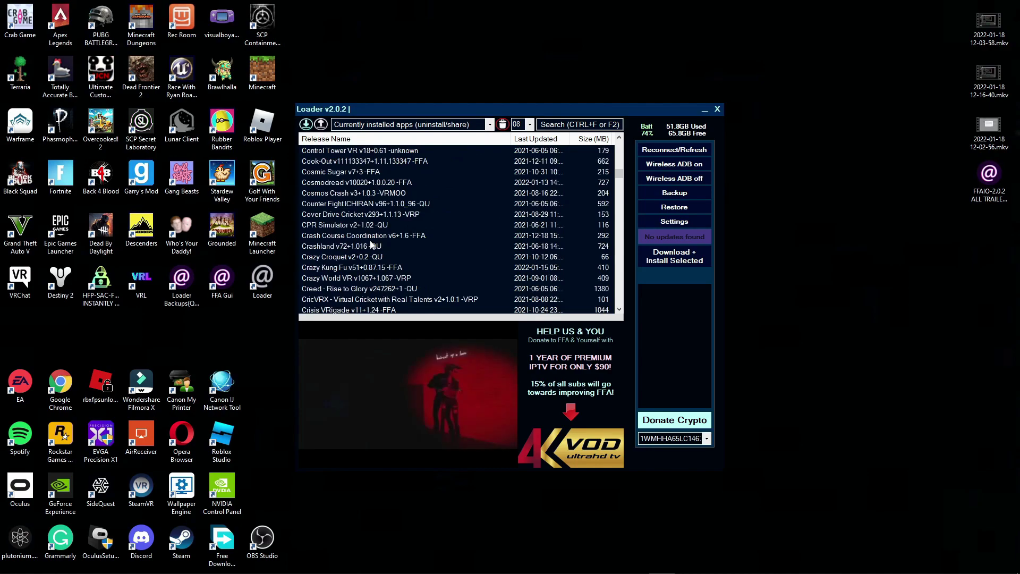
{"action": "scroll", "coordinate": [373, 250], "scroll_direction": "down", "scroll_amount": 8}
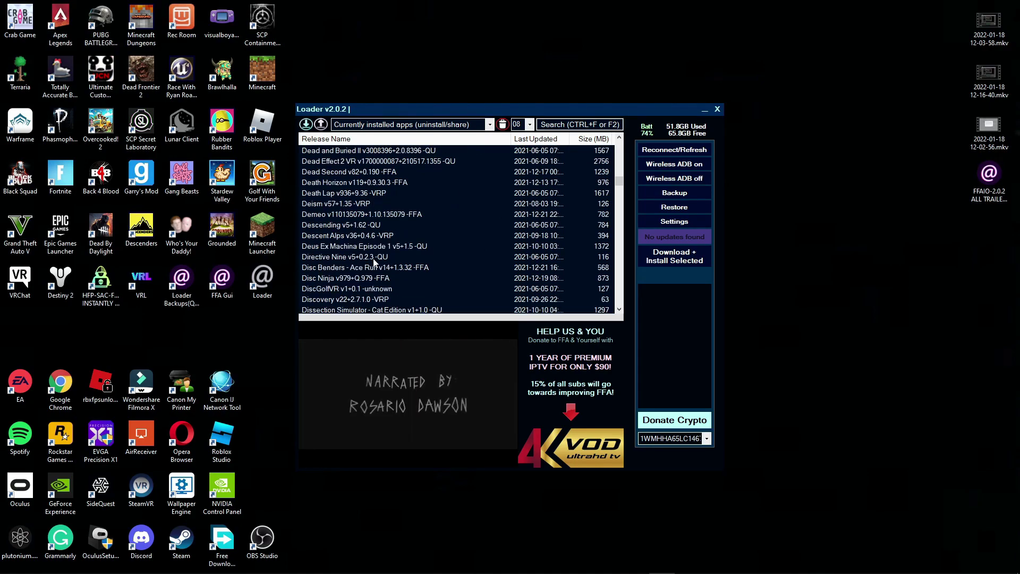
{"action": "scroll", "coordinate": [374, 247], "scroll_direction": "down", "scroll_amount": 2}
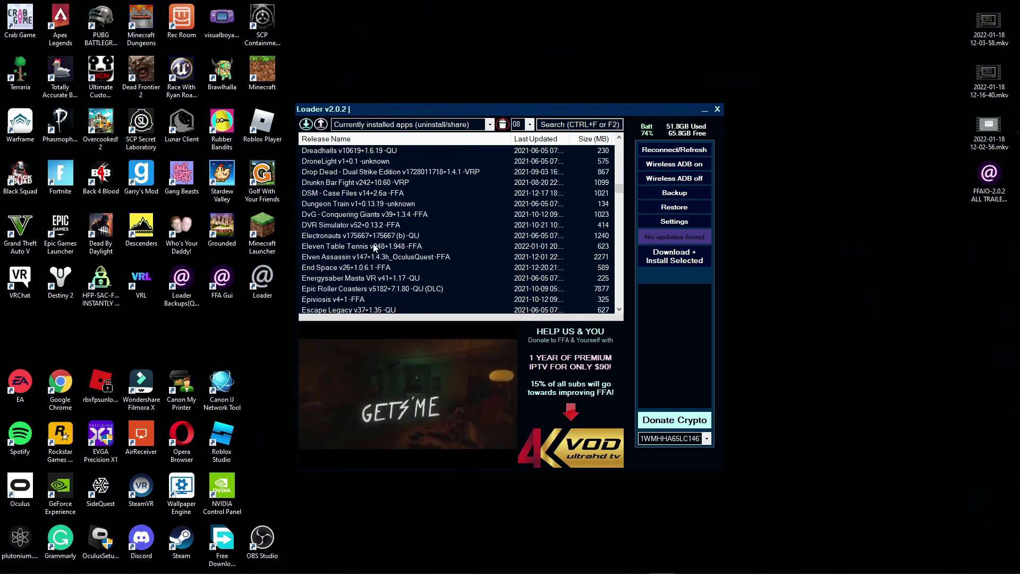
{"action": "scroll", "coordinate": [362, 271], "scroll_direction": "down", "scroll_amount": 7}
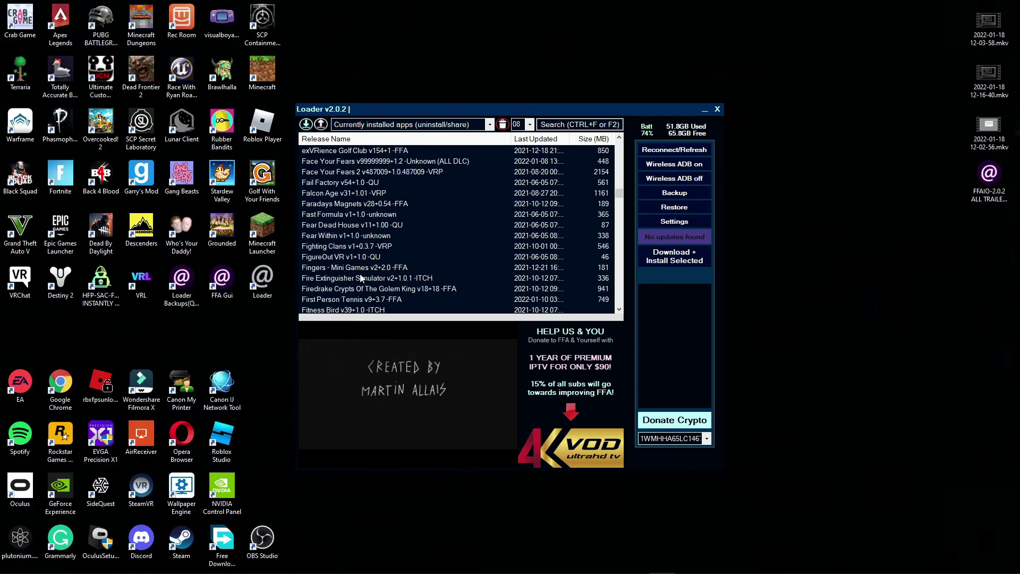
{"action": "scroll", "coordinate": [361, 274], "scroll_direction": "down", "scroll_amount": 7}
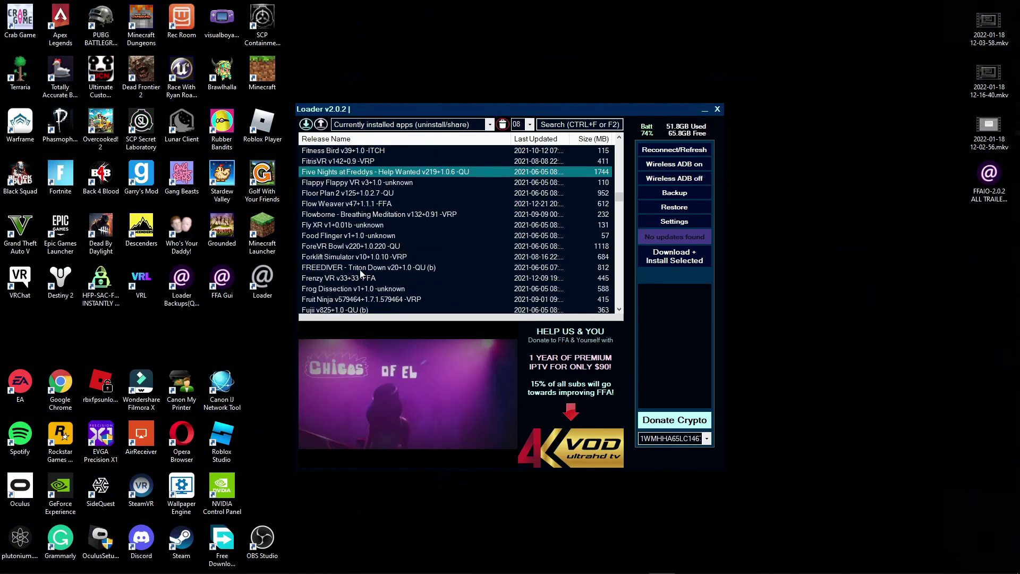
{"action": "scroll", "coordinate": [361, 259], "scroll_direction": "down", "scroll_amount": 2}
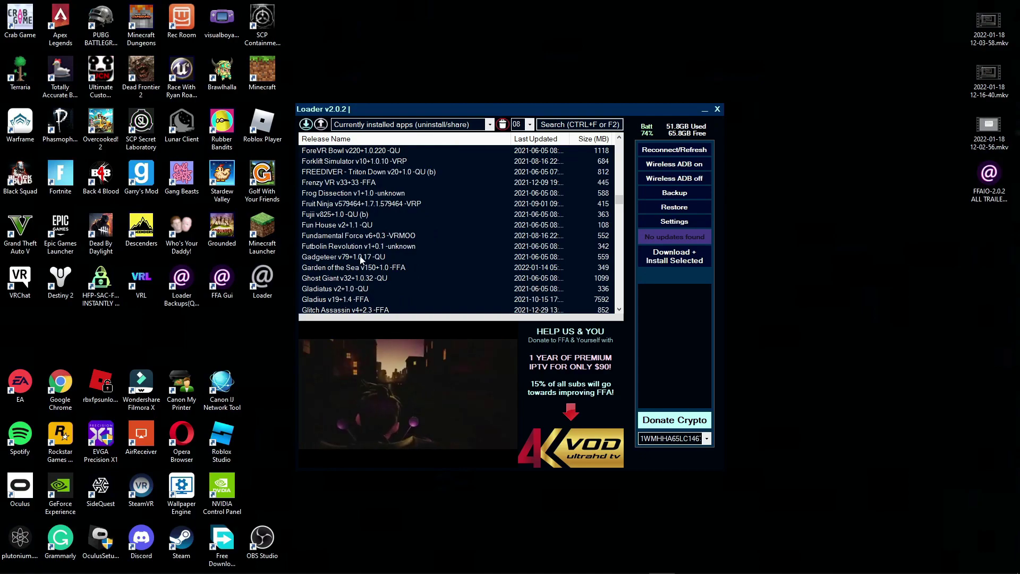
Install the Fruit Ninja v579464+1.7.1.579464 -VRP release on the headset, dismiss the install output and close Loader.
{"action": "scroll", "coordinate": [336, 222], "scroll_direction": "up", "scroll_amount": 1}
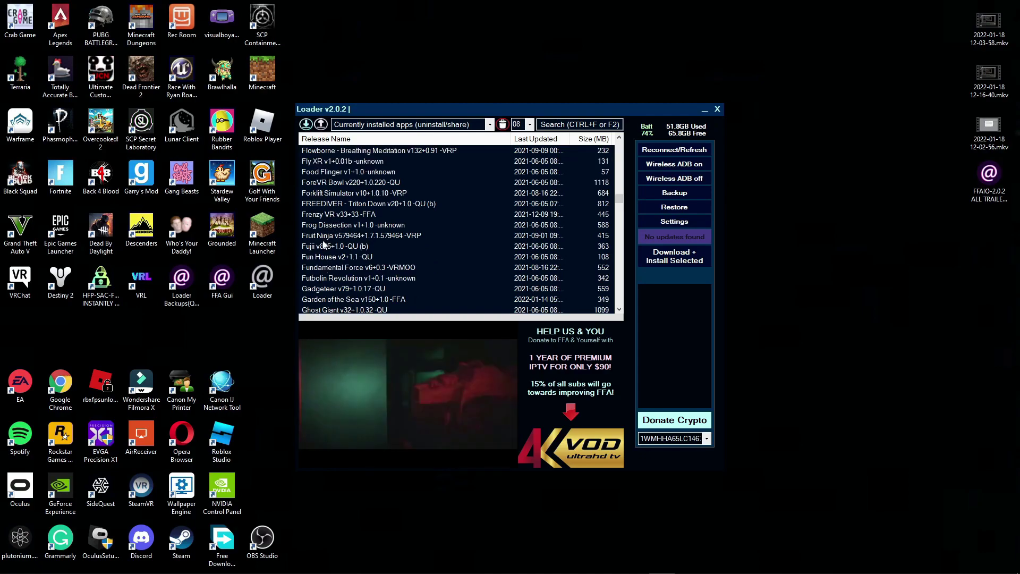
{"action": "left_click", "coordinate": [324, 236]}
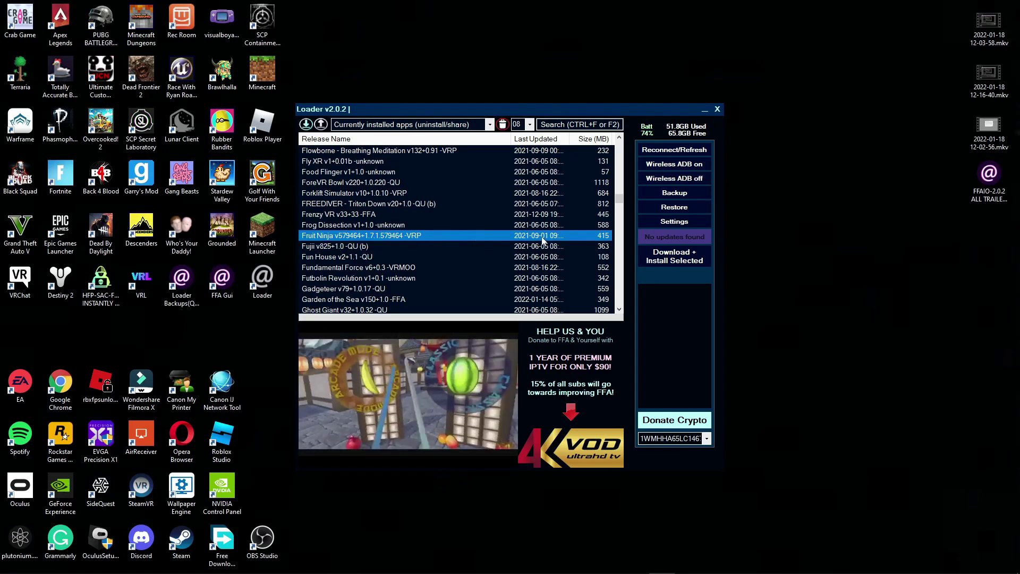
{"action": "double_click", "coordinate": [483, 237]}
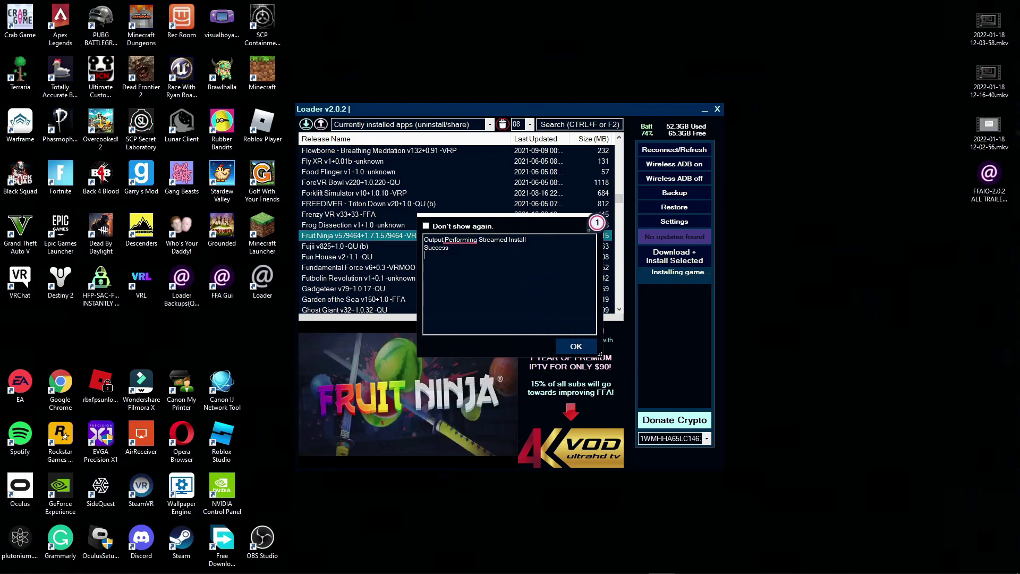
{"action": "left_click", "coordinate": [575, 348]}
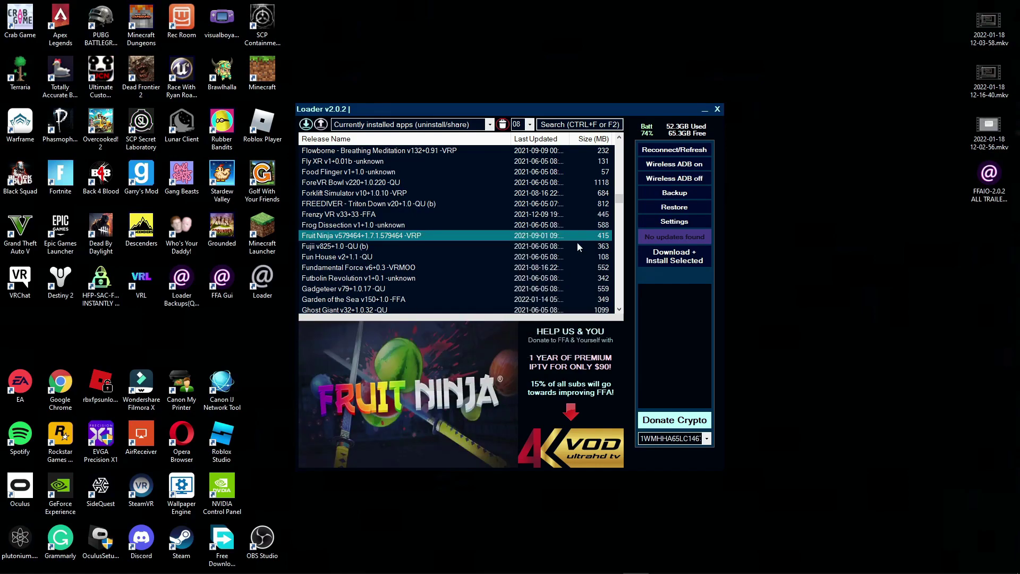
{"action": "left_click", "coordinate": [718, 110]}
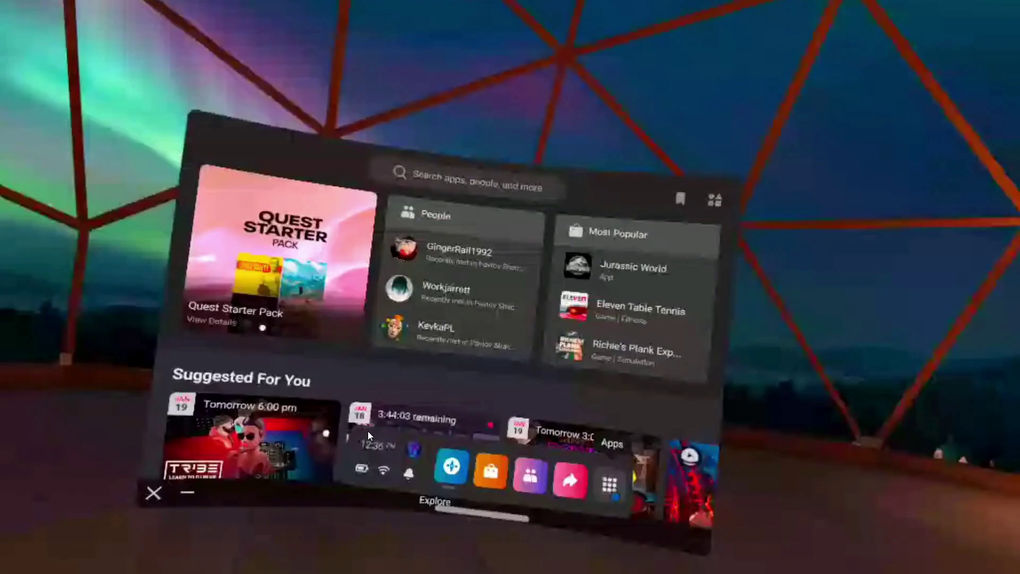
Open the headset's Apps library and look through the sideloaded games listed under Unknown Sources.
{"action": "left_click", "coordinate": [610, 481]}
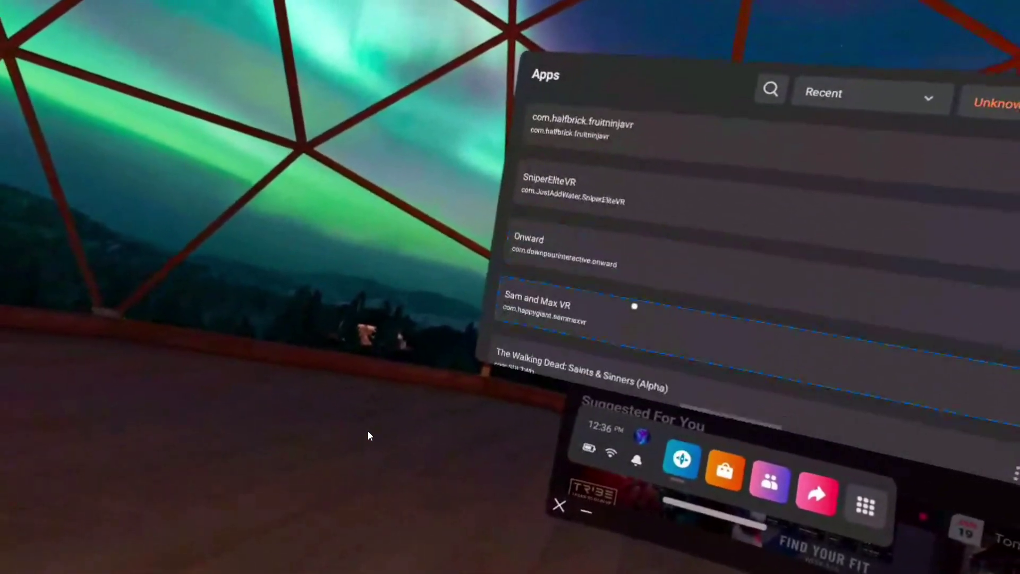
{"action": "scroll", "coordinate": [715, 298], "scroll_direction": "down", "scroll_amount": 5}
{"action": "scroll", "coordinate": [602, 302], "scroll_direction": "down", "scroll_amount": 5}
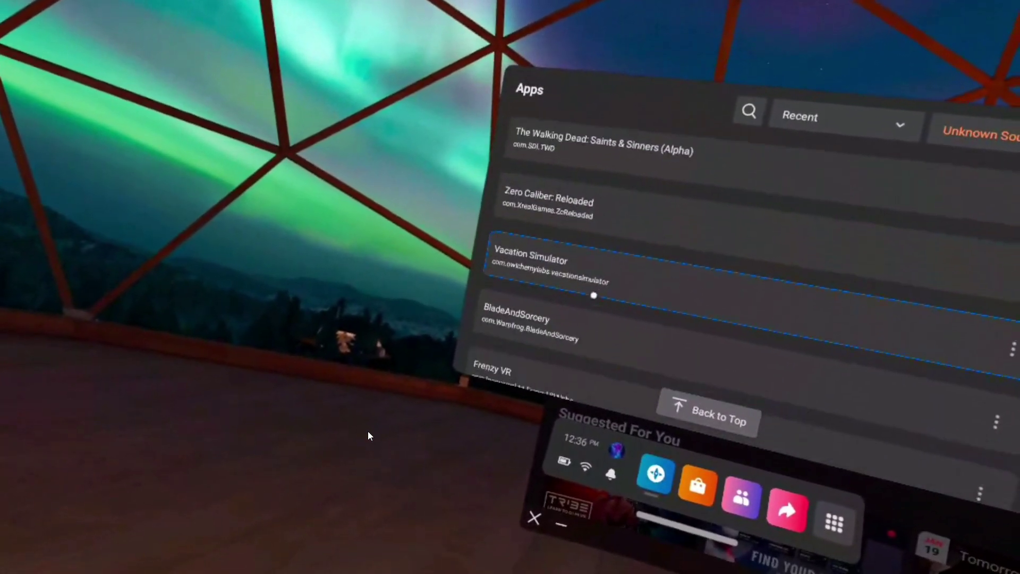
{"action": "scroll", "coordinate": [577, 298], "scroll_direction": "down", "scroll_amount": 4}
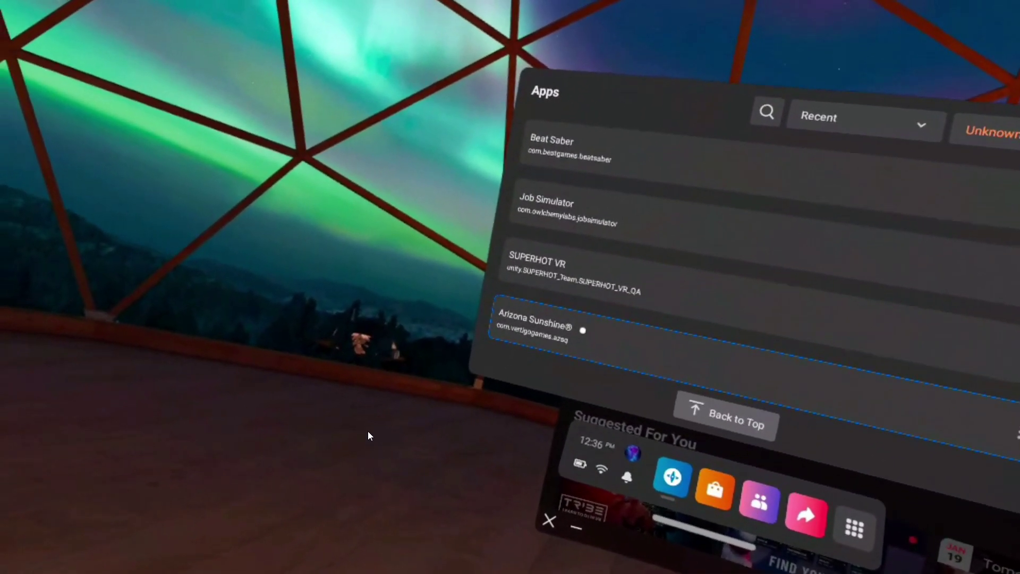
{"action": "scroll", "coordinate": [584, 319], "scroll_direction": "up", "scroll_amount": 3}
{"action": "scroll", "coordinate": [581, 323], "scroll_direction": "up", "scroll_amount": 7}
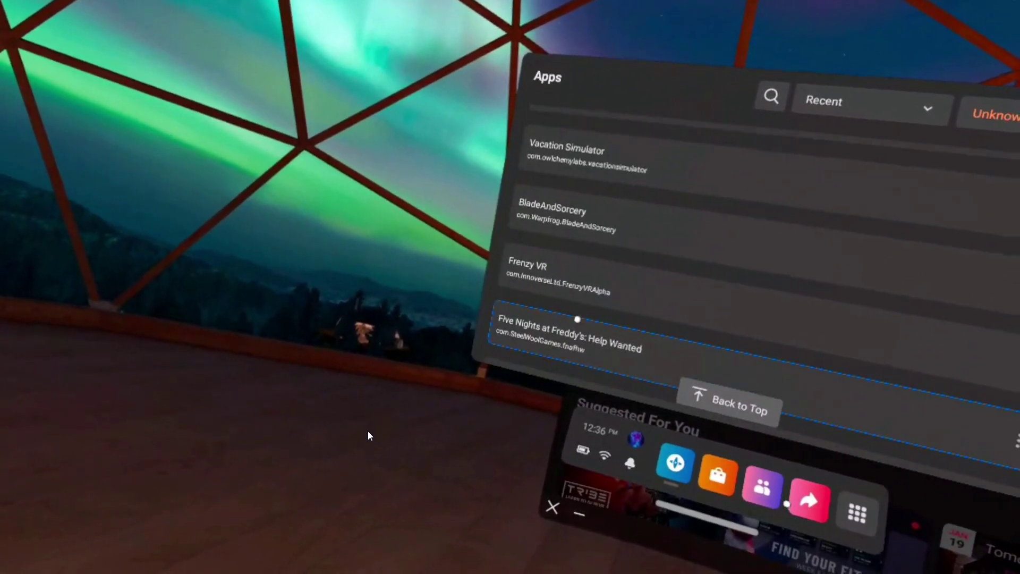
{"action": "left_click", "coordinate": [576, 305]}
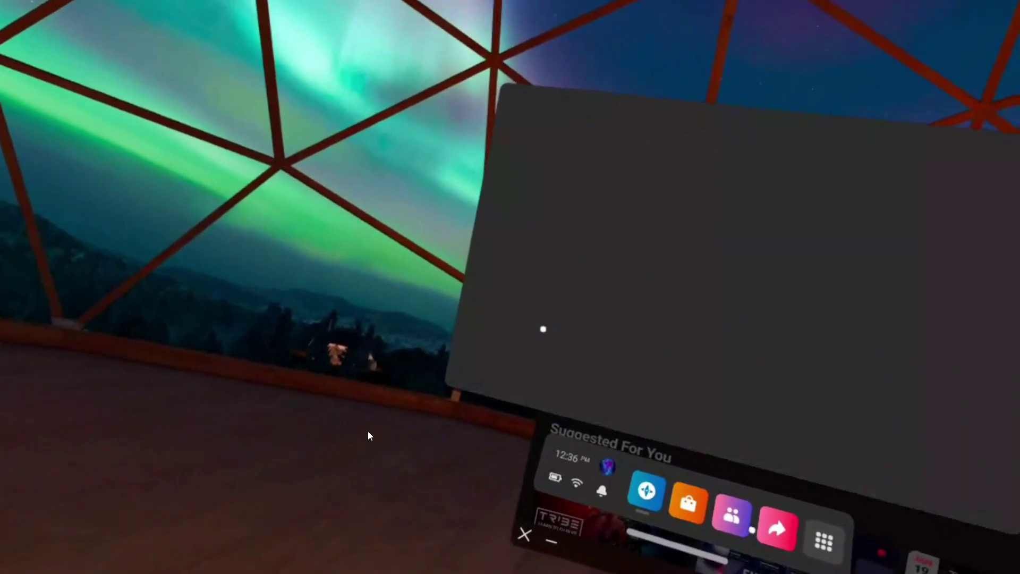